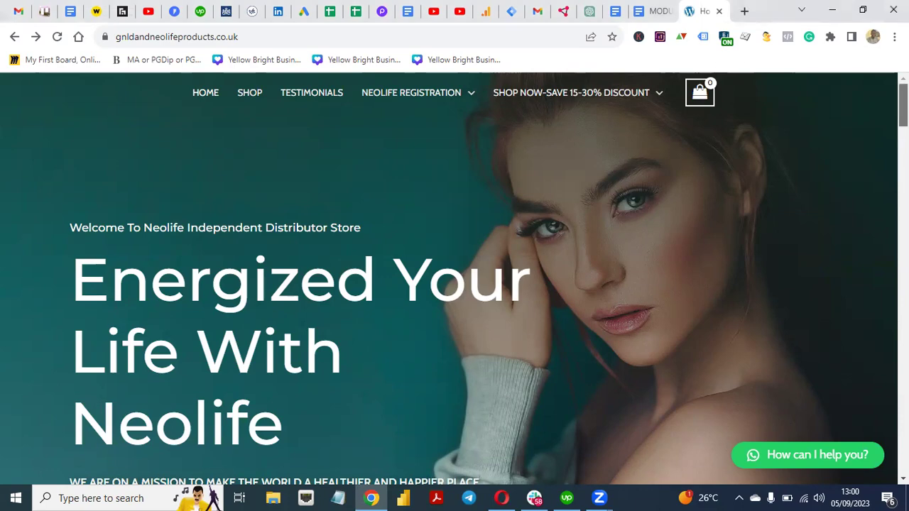
Step: Check the gnldandneolifeproducts.co.uk home page in Chrome for installed tags with Google Tag Assistant Legacy
scroll(665, 287, up, 5)
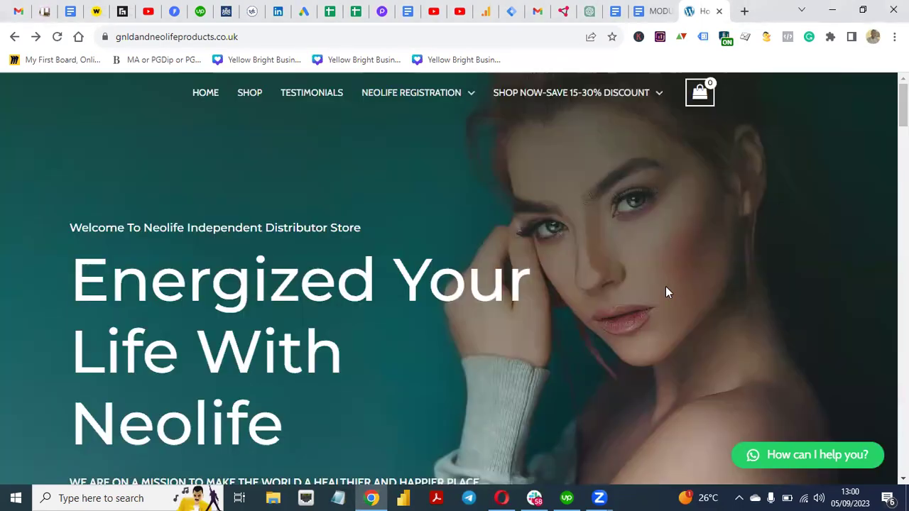
click(502, 498)
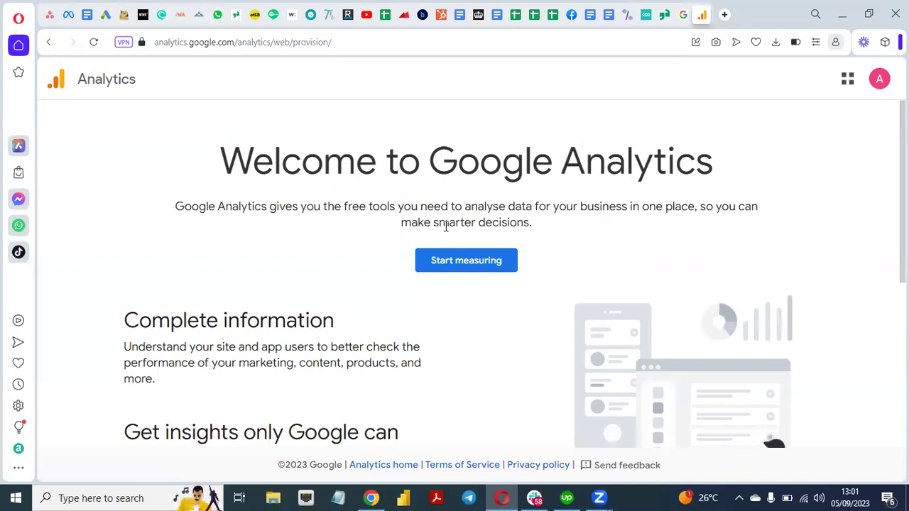
click(371, 498)
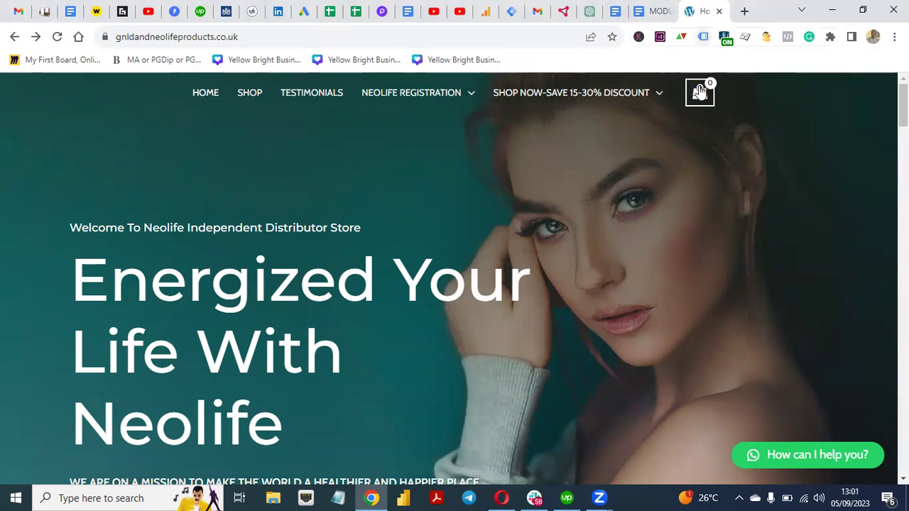
click(703, 36)
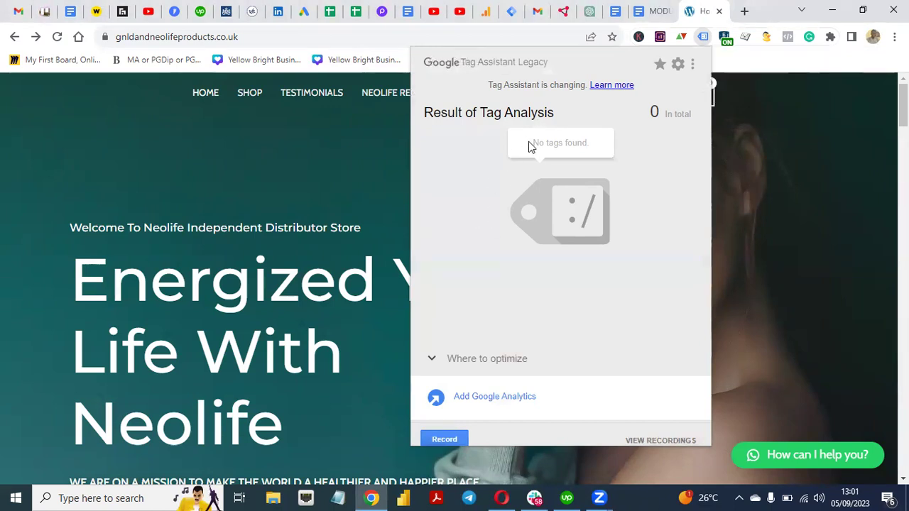
click(338, 211)
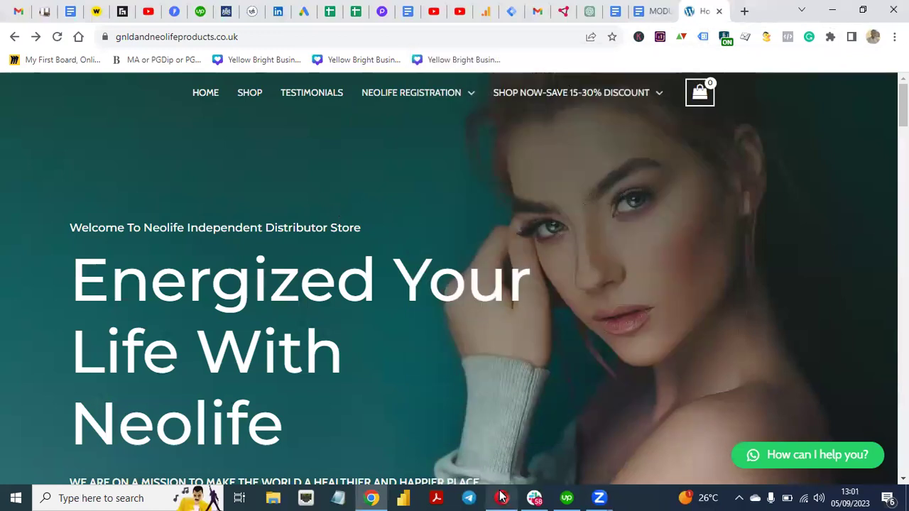
Step: Switch to Opera and search Google for "google analytics 4" in a new tab
click(501, 497)
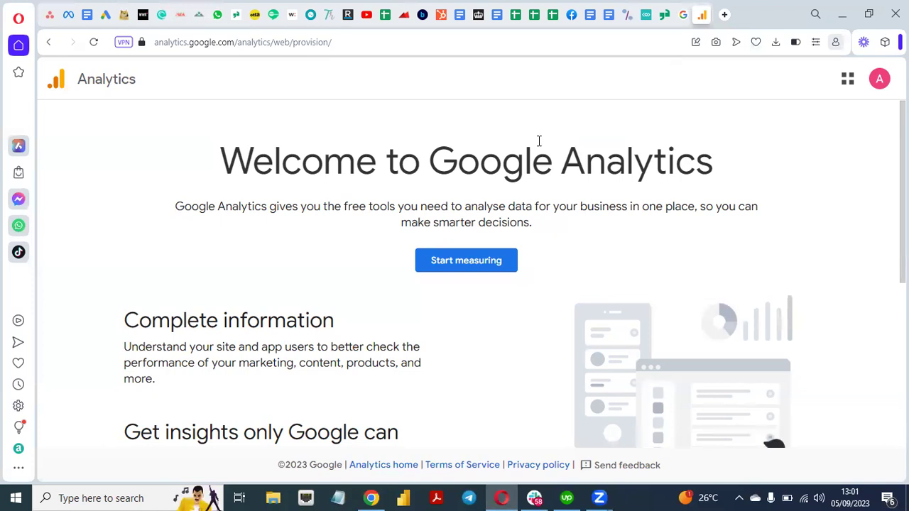
key(ctrl+t)
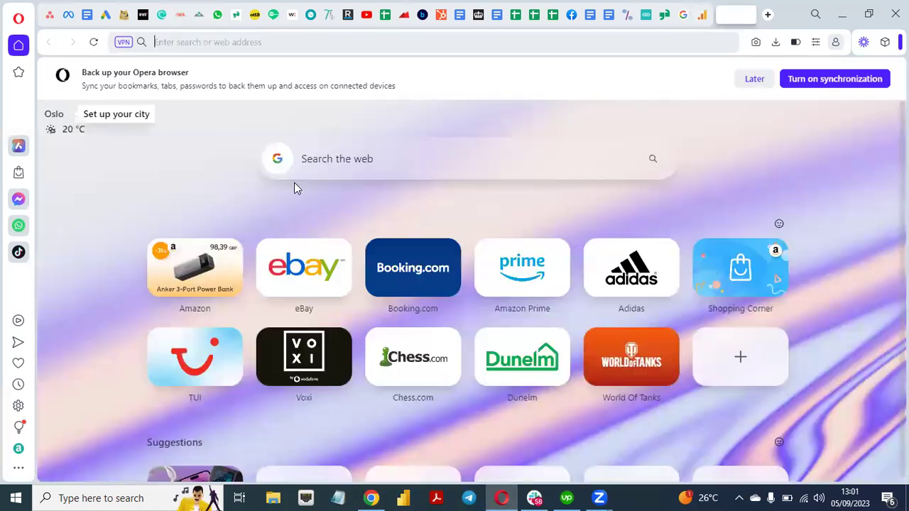
text(google)
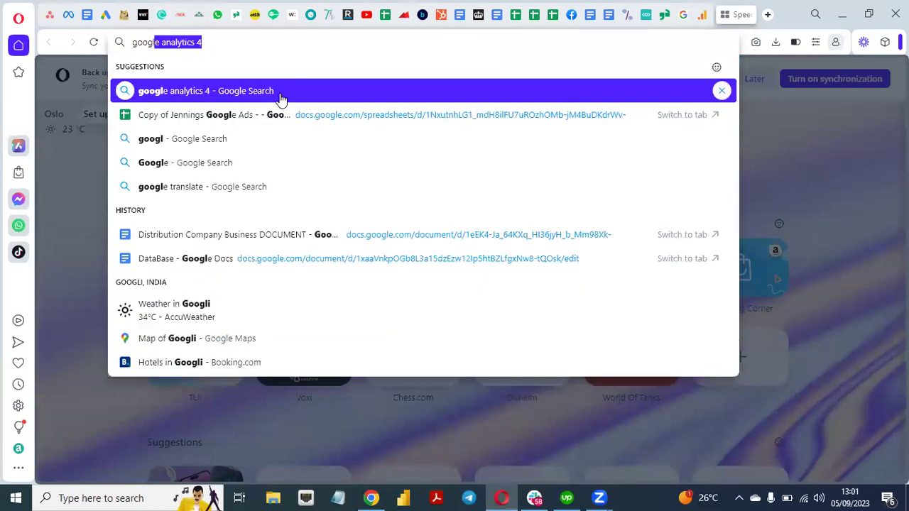
click(193, 91)
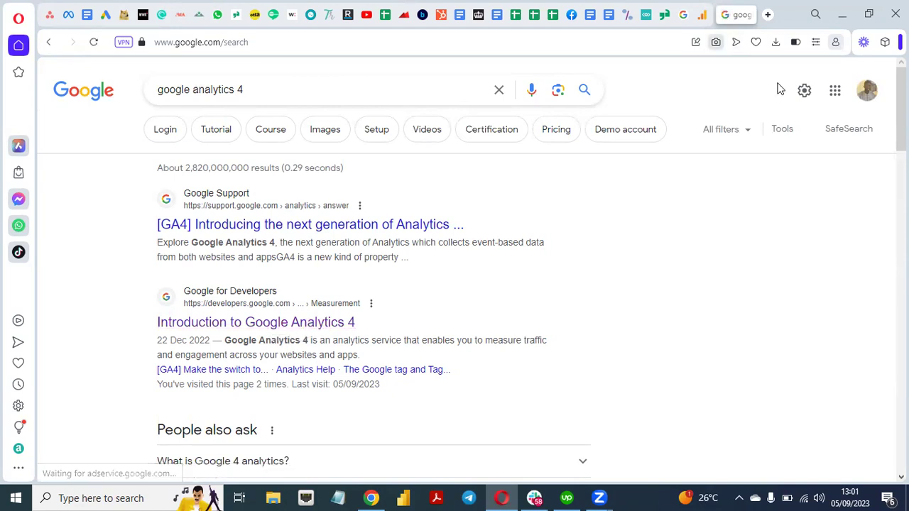
Step: Return to the open Google Analytics welcome page and start the measurement setup for a new account
click(701, 15)
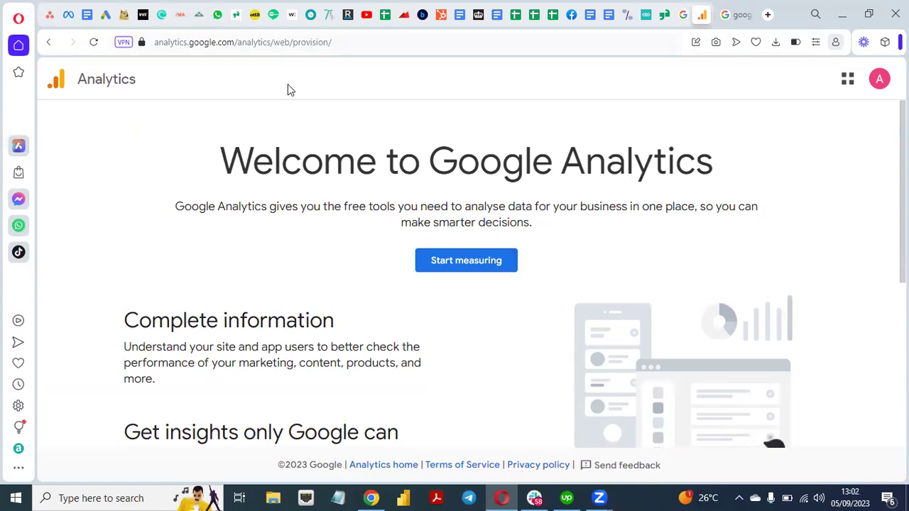
key(ctrl+l)
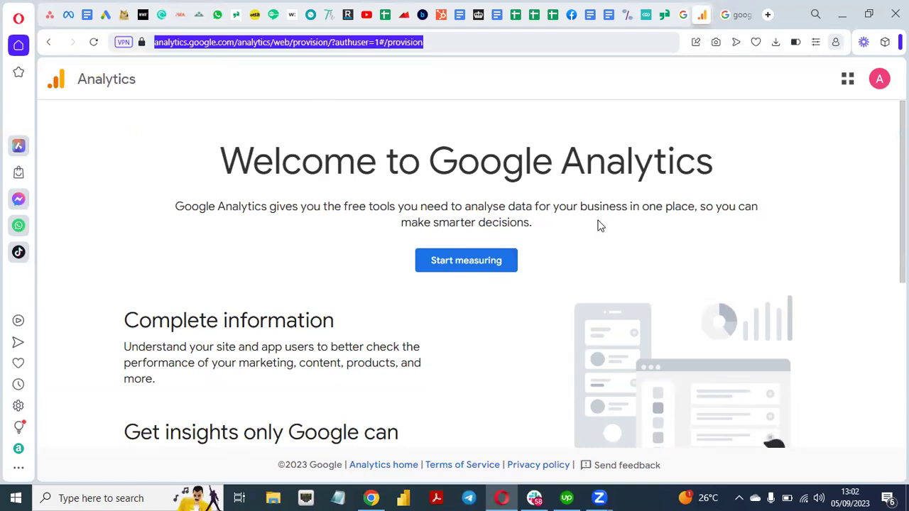
scroll(466, 285, down, 5)
scroll(466, 284, up, 5)
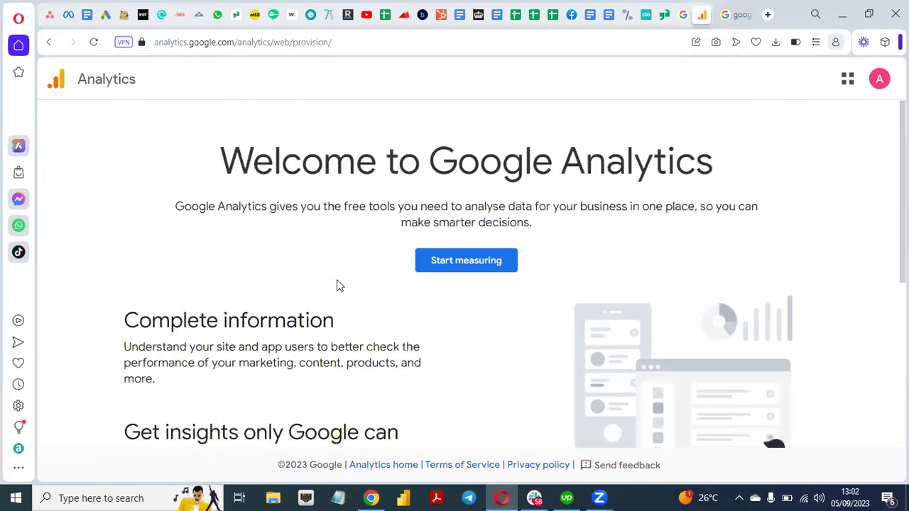
click(466, 262)
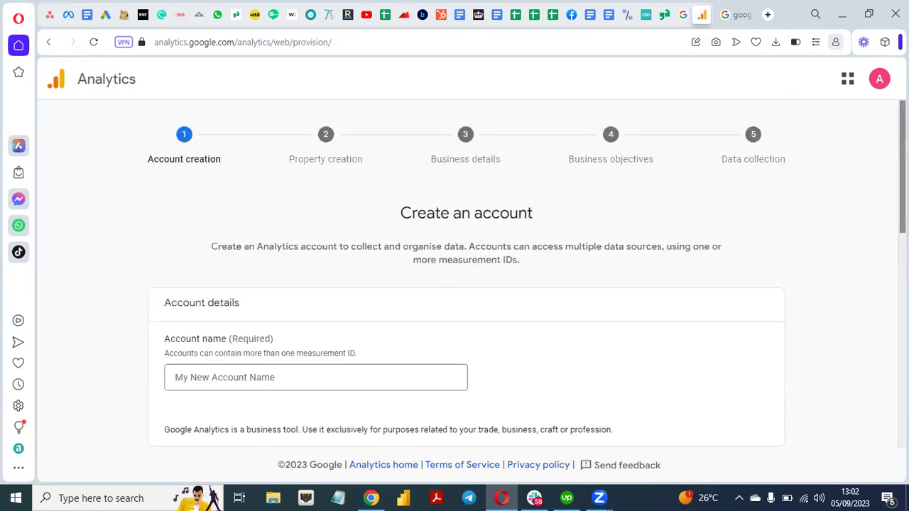
Step: Enter GnldandNeolifeUK as the new Analytics account name
scroll(260, 262, down, 2)
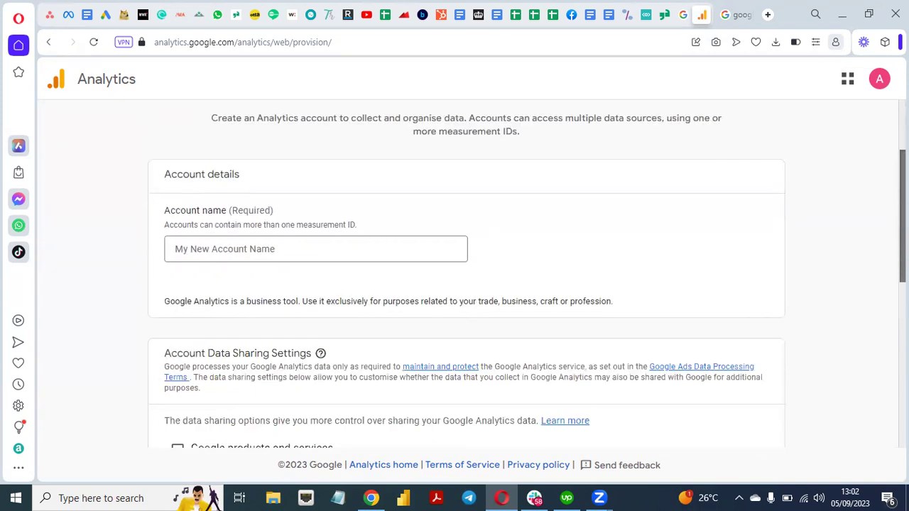
click(262, 253)
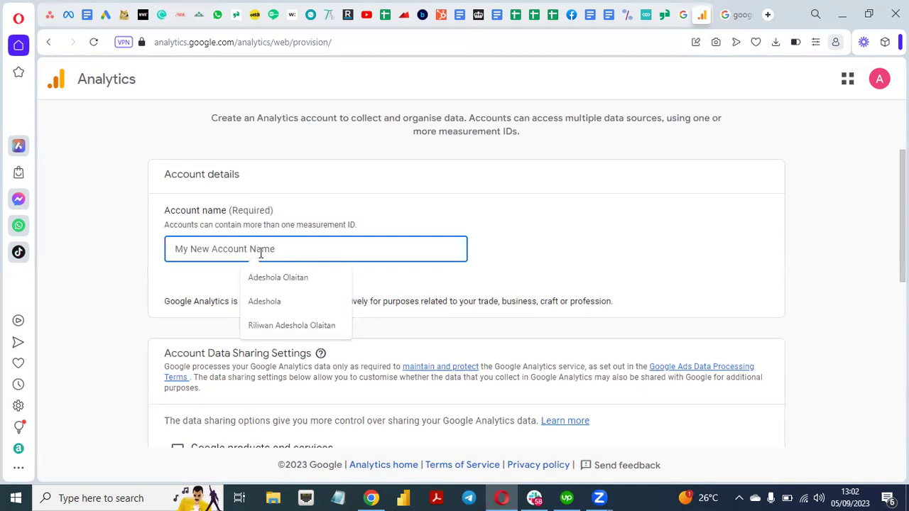
text(G)
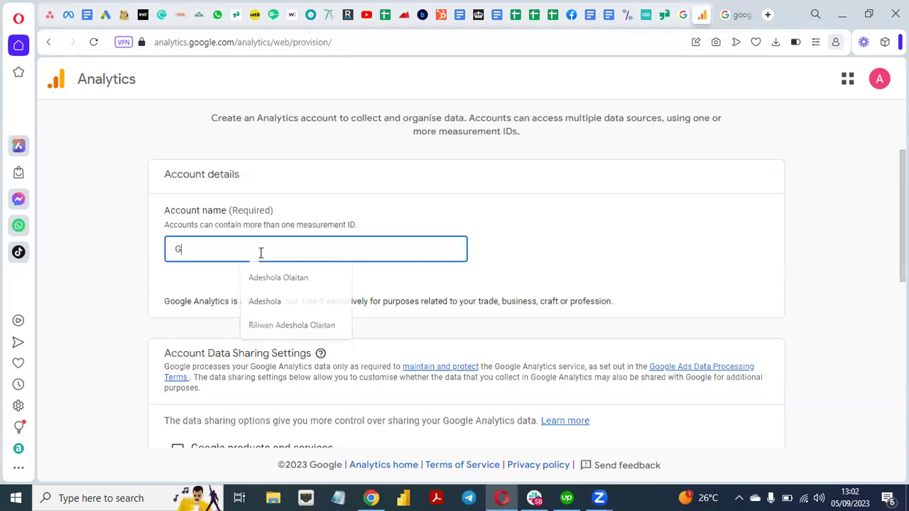
text(rld )
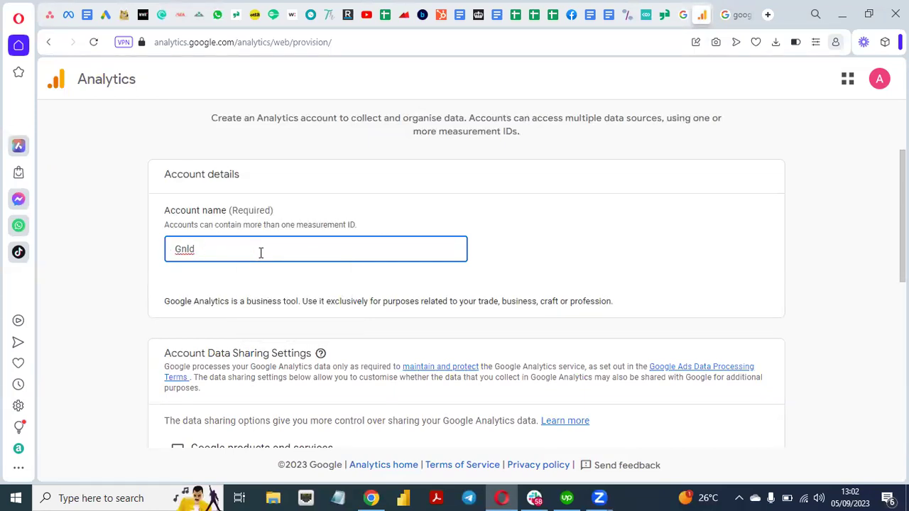
text(and)
key(BackSpace)
text(Neolife)
key(BackSpace)
text(UK)
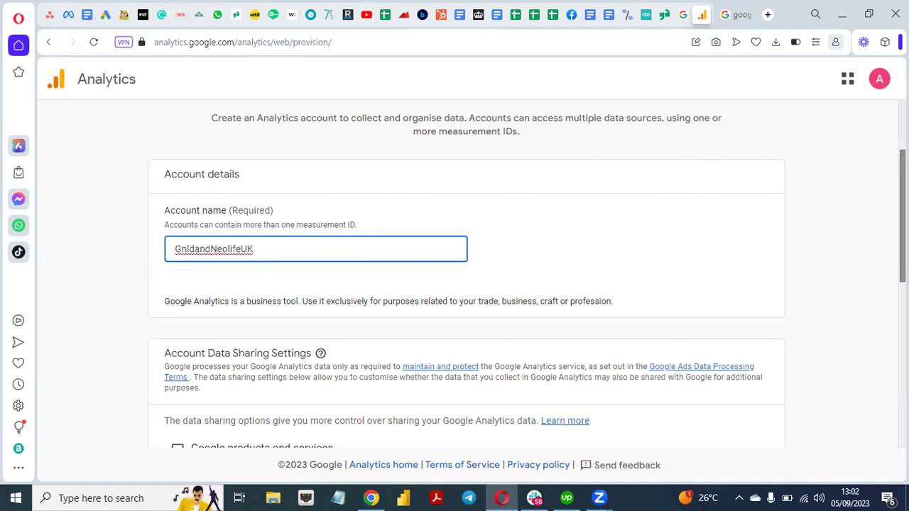
Step: Review the account data sharing settings, keep the preselected options and continue to property creation
drag(902, 217, 902, 237)
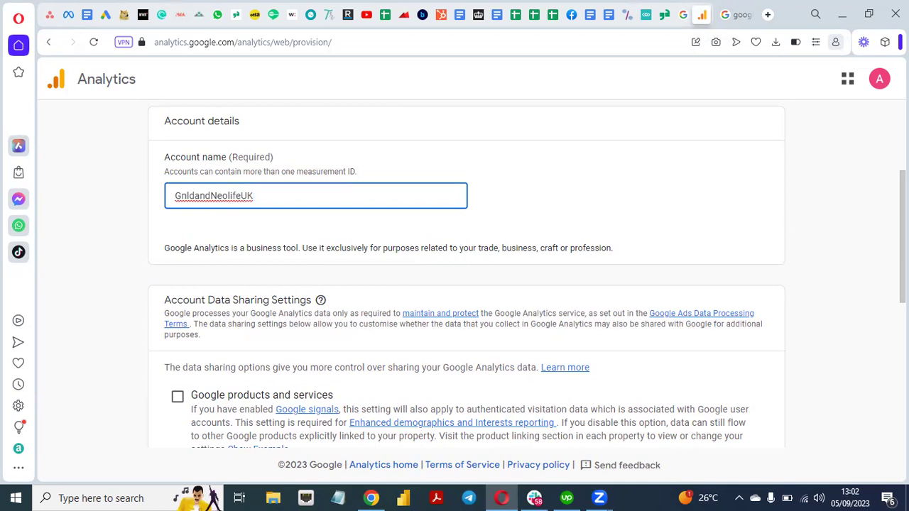
drag(902, 237, 902, 381)
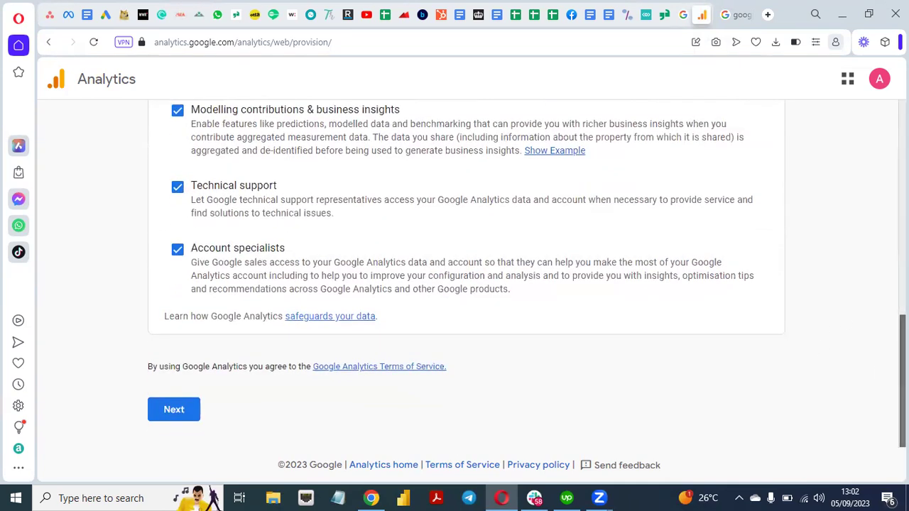
scroll(233, 205, up, 2)
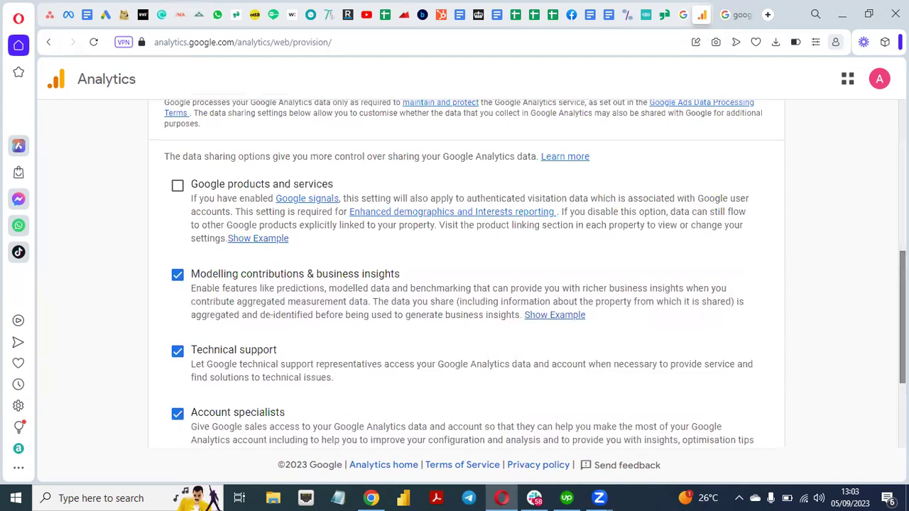
scroll(466, 277, down, 3)
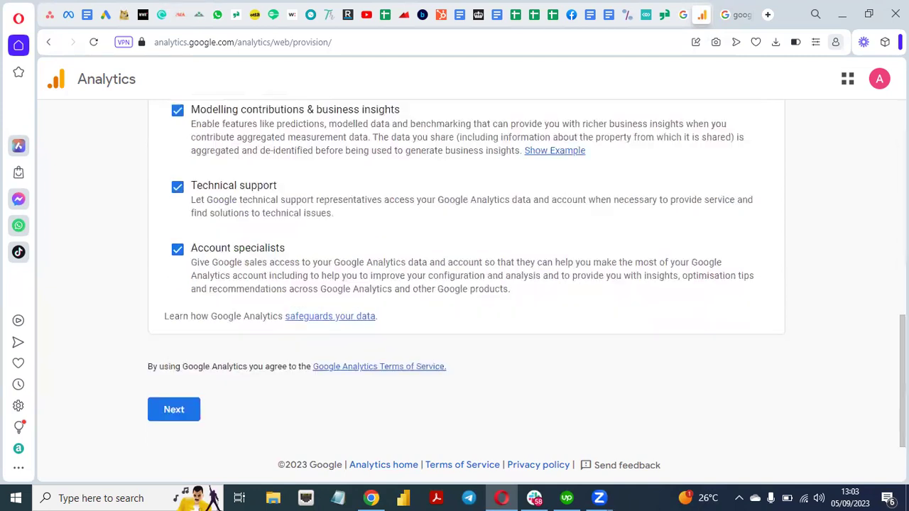
click(177, 411)
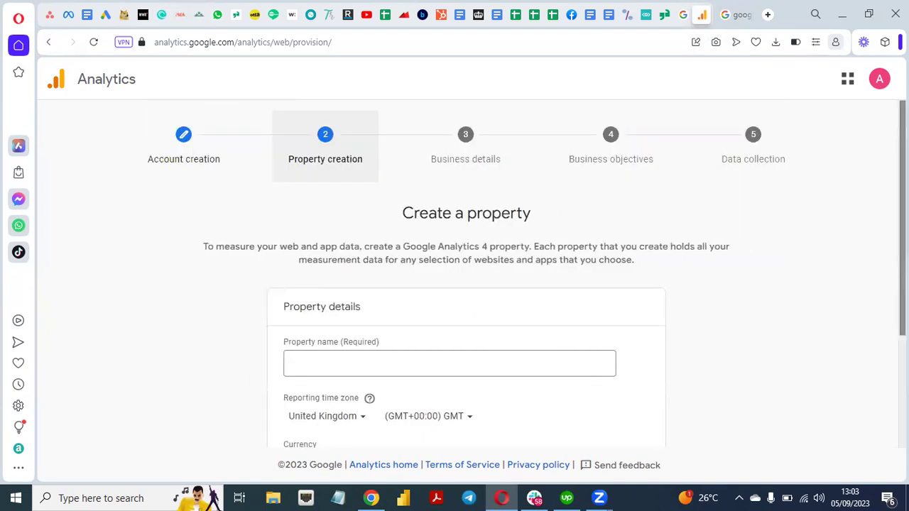
Step: Set the property's currency to US Dollar ($)
scroll(455, 329, down, 2)
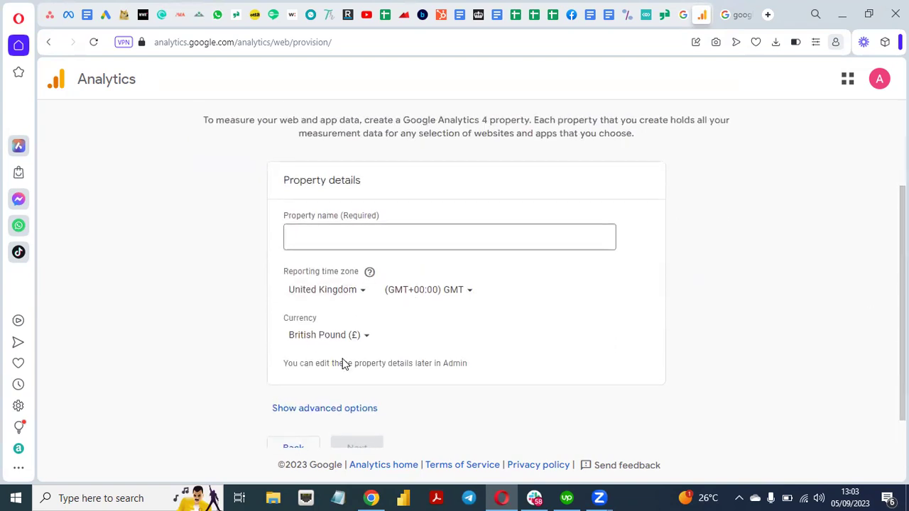
click(361, 339)
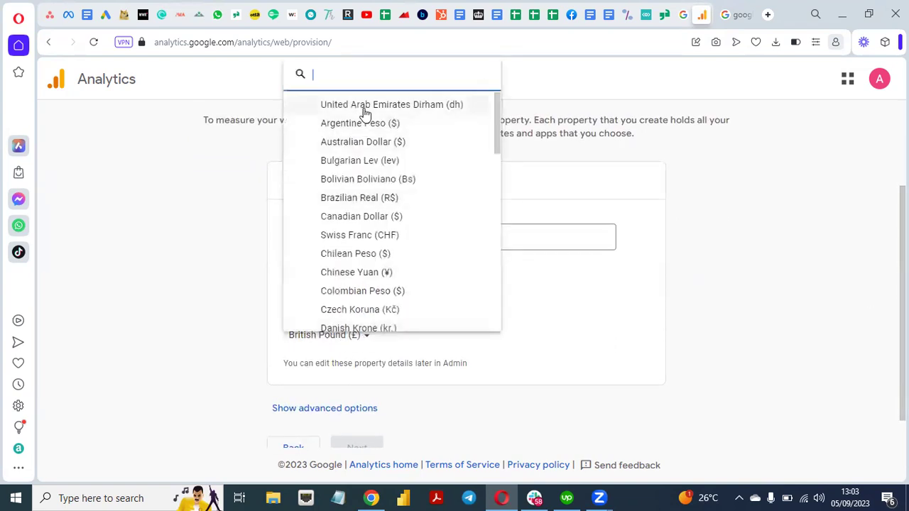
text(US)
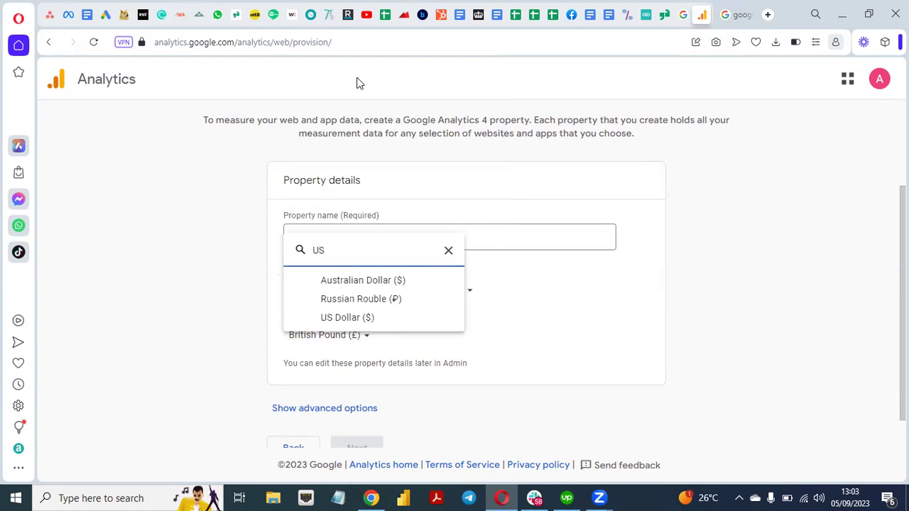
key(BackSpace)
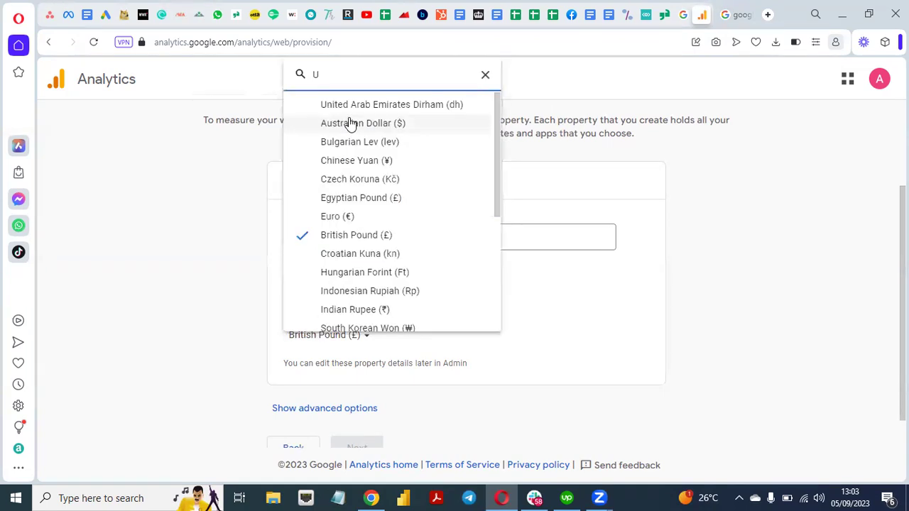
text(S)
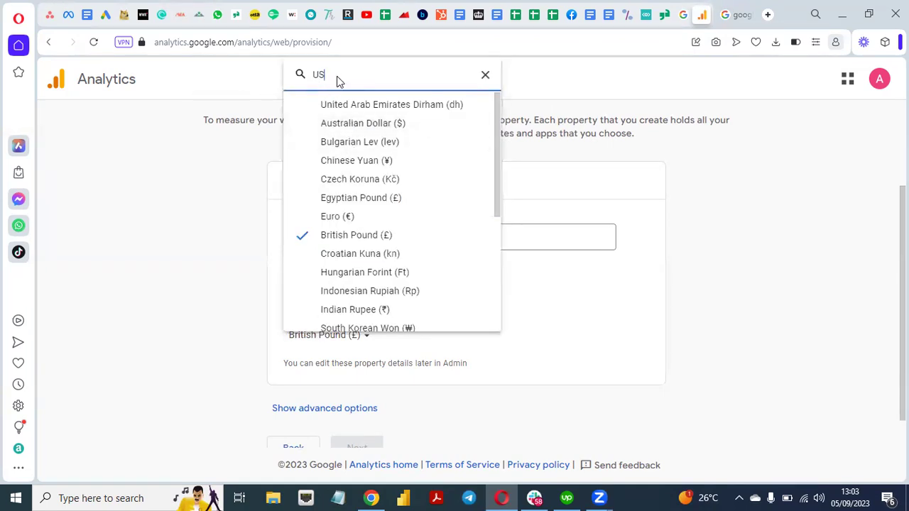
text(D)
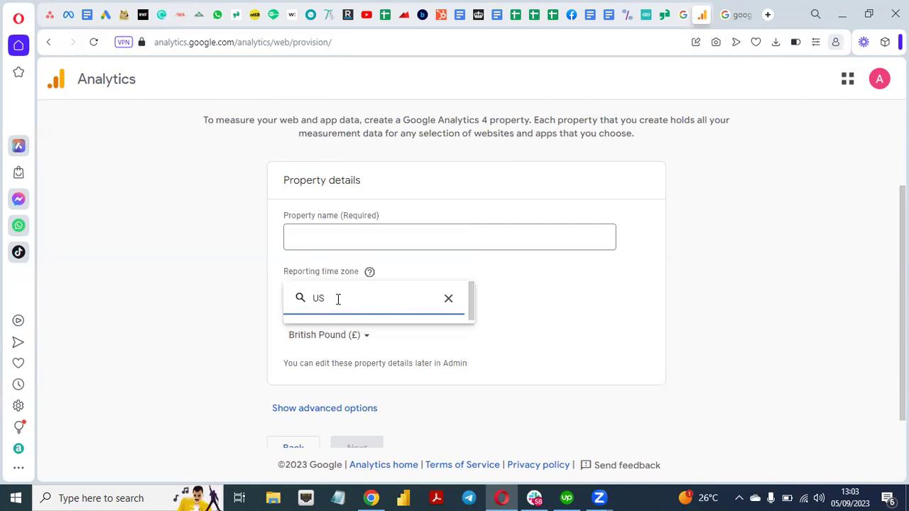
key(BackSpace)
key(BackSpace)
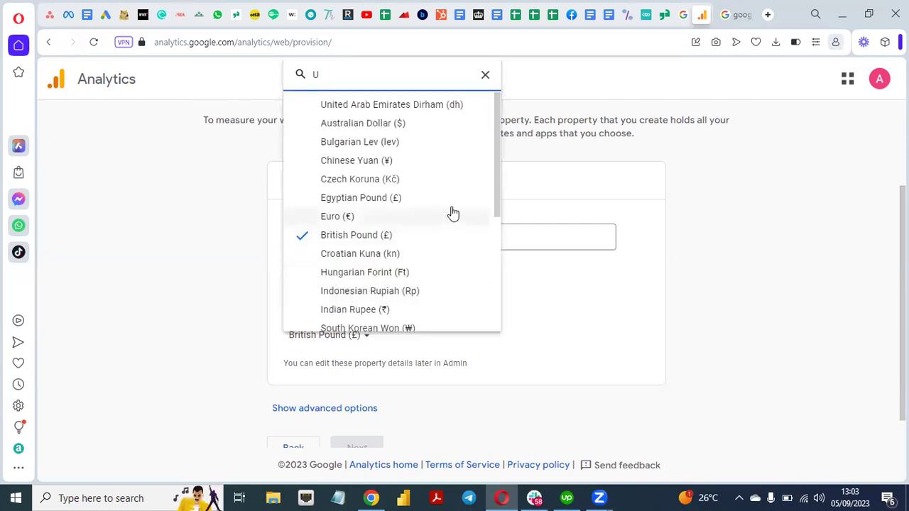
drag(496, 201, 466, 344)
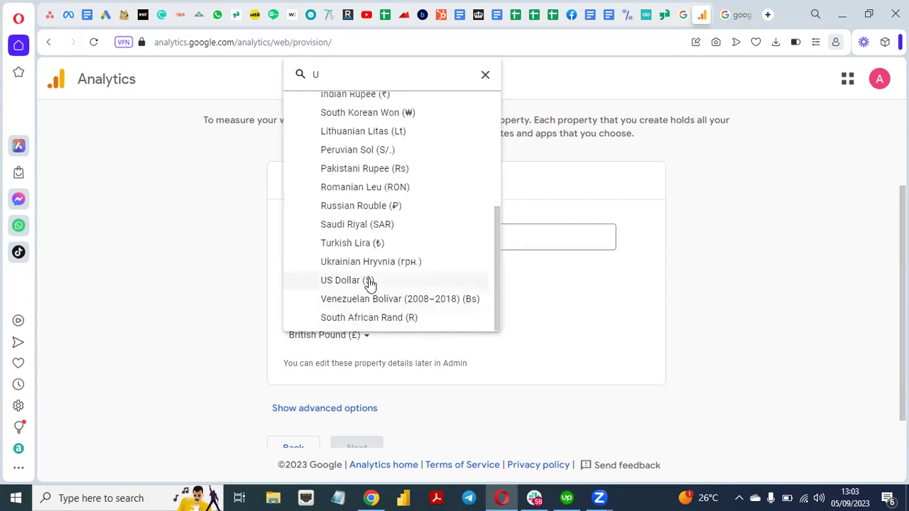
click(400, 286)
Step: Name the property GnldandNeolifeUK and continue to the business details
click(382, 244)
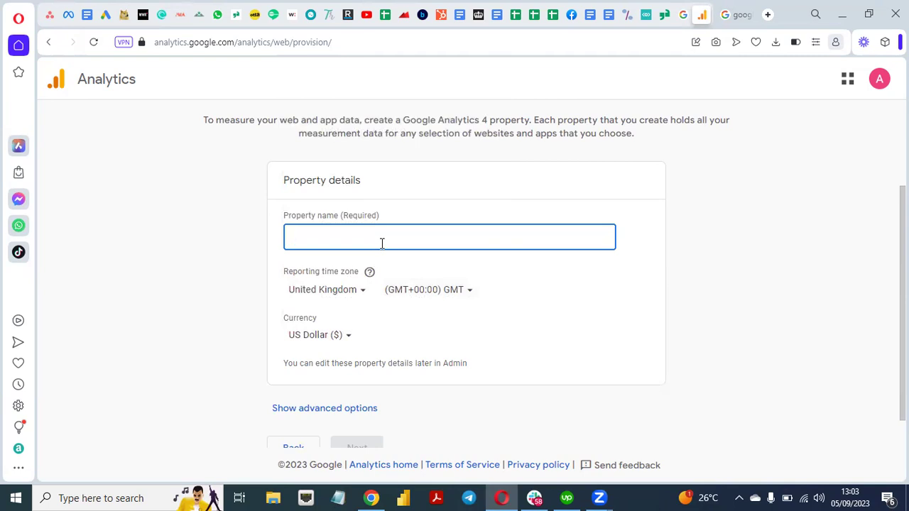
text(HN)
text(ld)
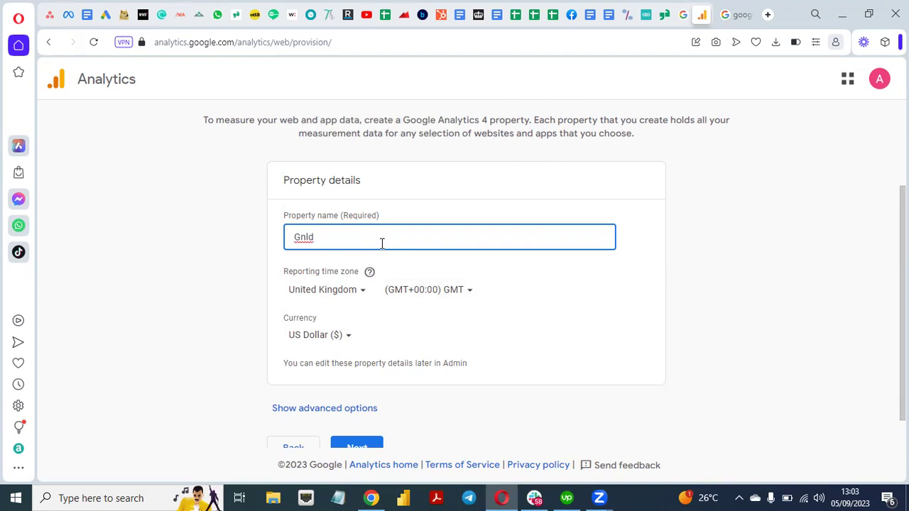
text(andNeolifeUK)
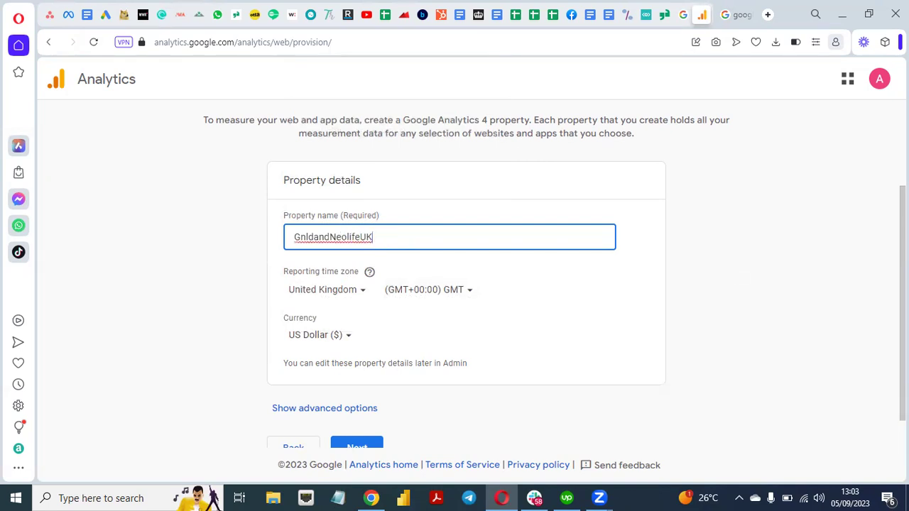
scroll(466, 285, down, 1)
scroll(466, 284, up, 2)
scroll(751, 412, down, 1)
click(347, 415)
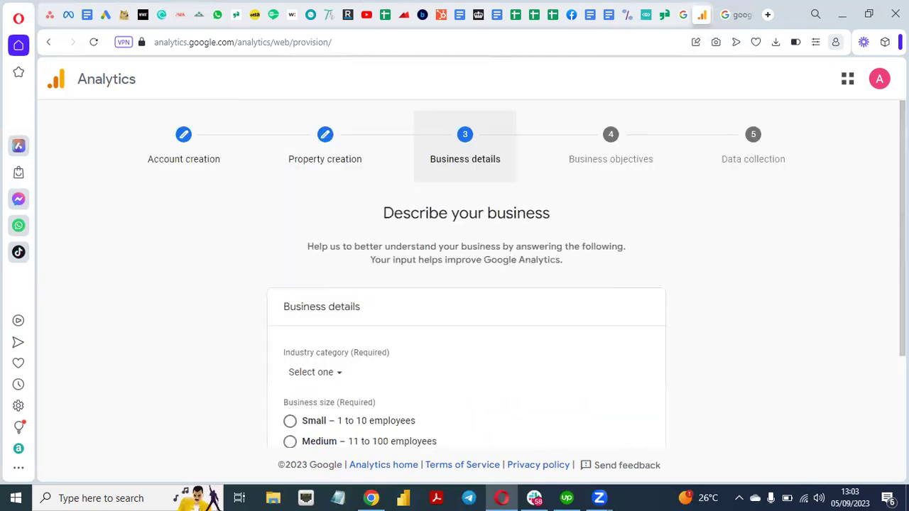
Step: Set the industry category in the business details to Health
scroll(466, 284, down, 1)
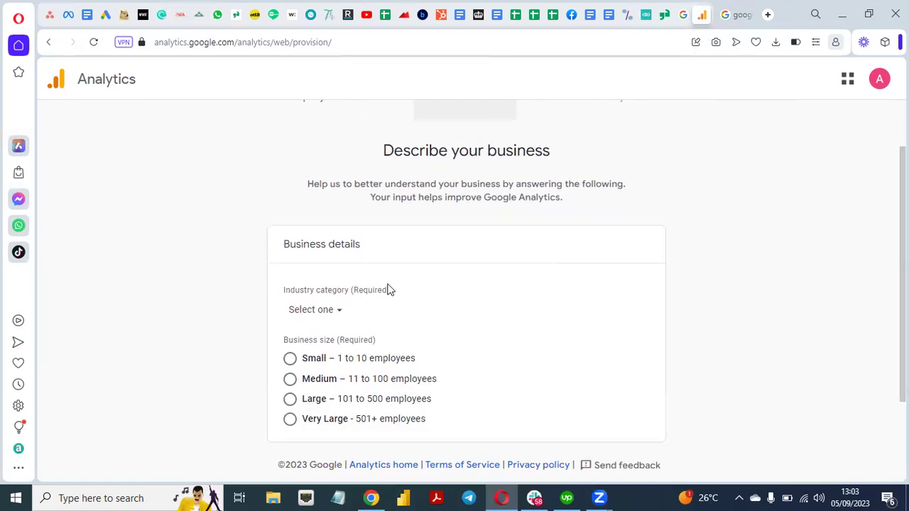
click(326, 312)
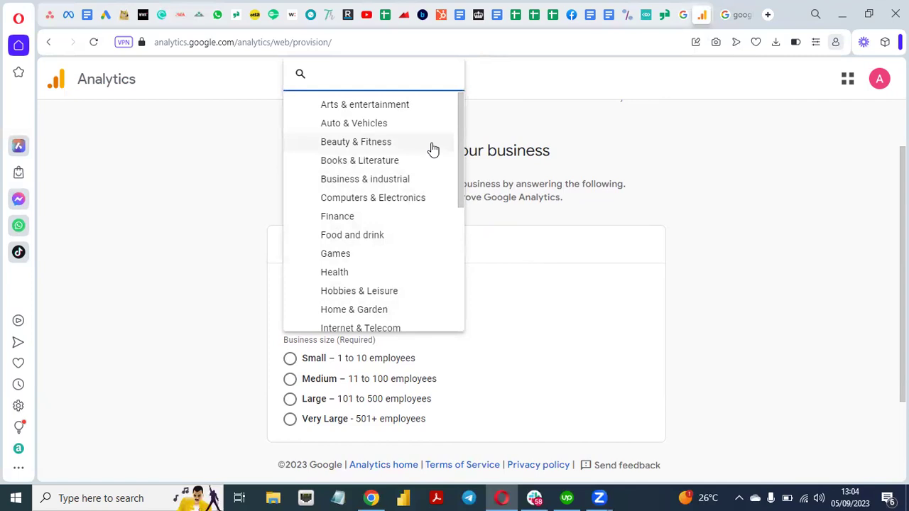
drag(464, 184, 462, 208)
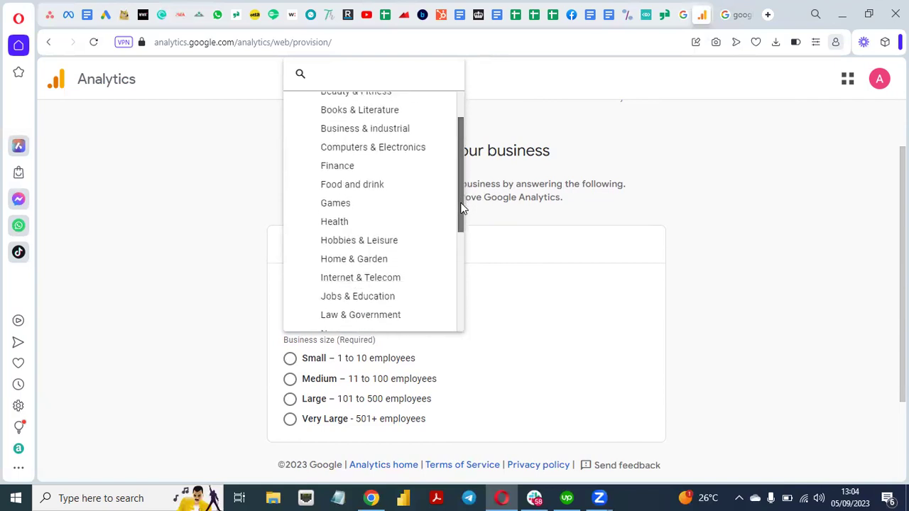
click(376, 222)
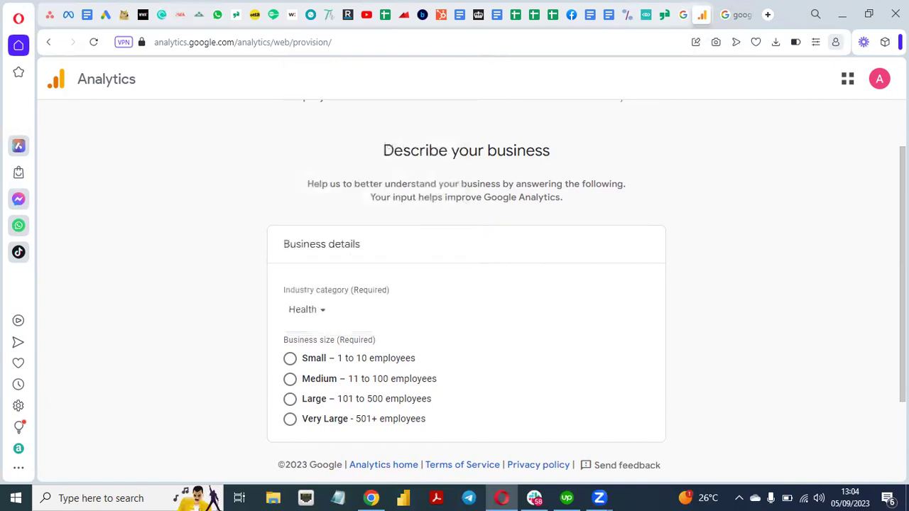
Step: Set the business size to Medium – 11 to 100 employees and continue to the business objectives
drag(903, 277, 903, 322)
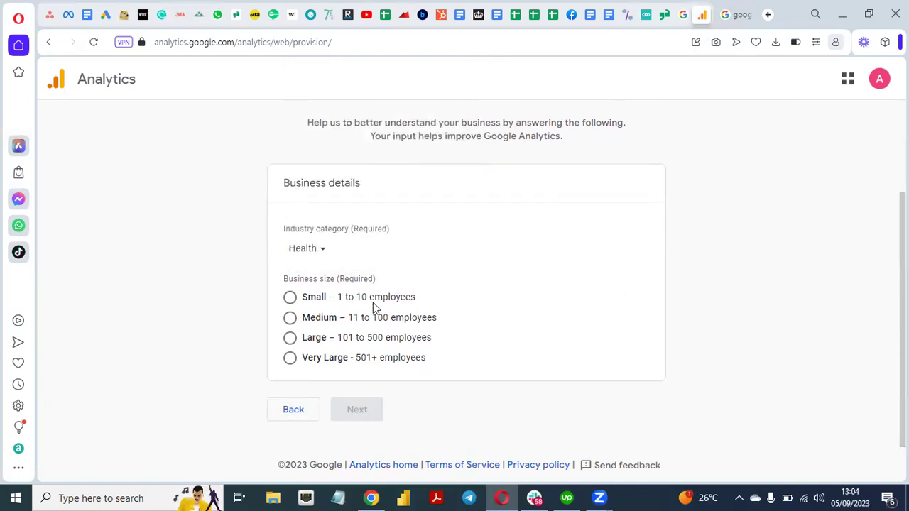
click(290, 319)
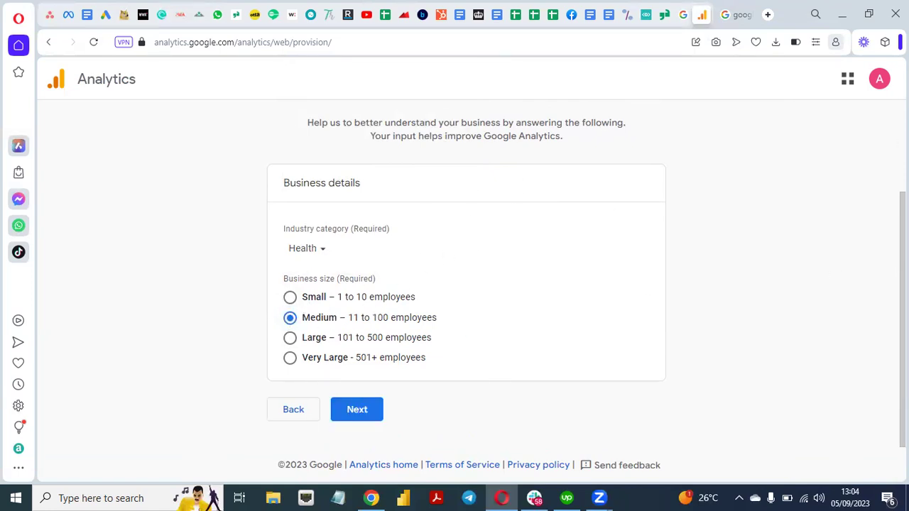
scroll(572, 308, up, 2)
scroll(572, 308, down, 2)
click(354, 409)
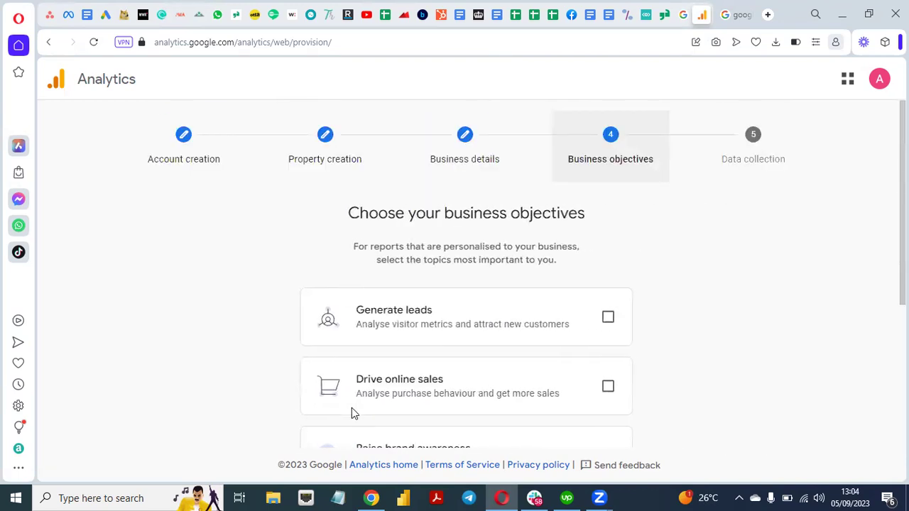
Step: Select Drive online sales, Raise brand awareness and Examine user behaviour as the business objectives
drag(903, 206, 903, 272)
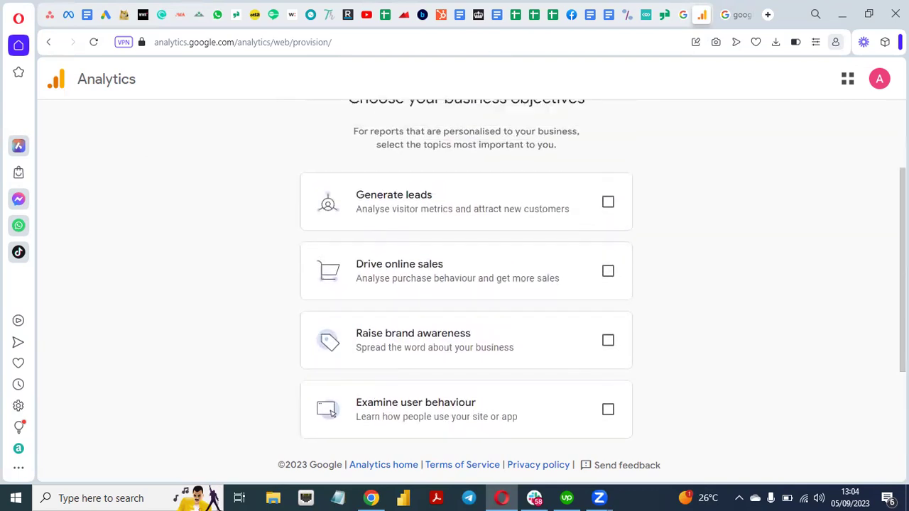
click(610, 272)
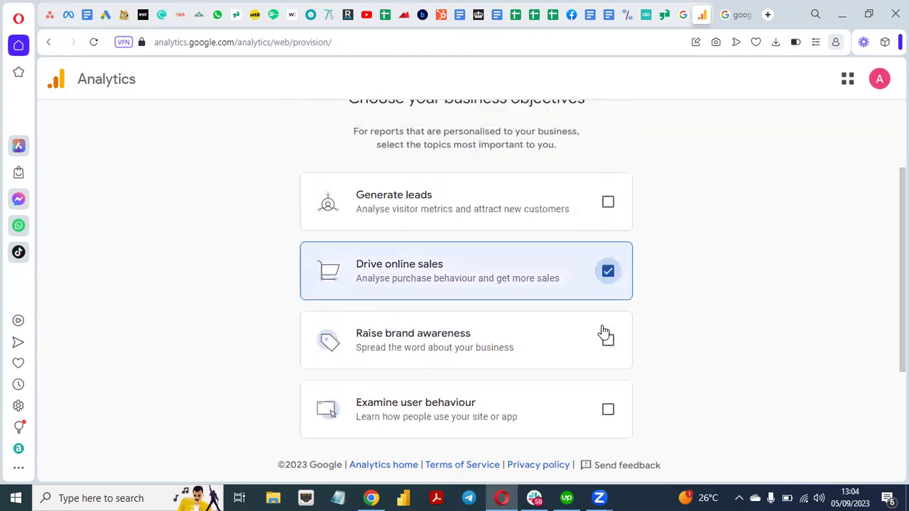
click(608, 340)
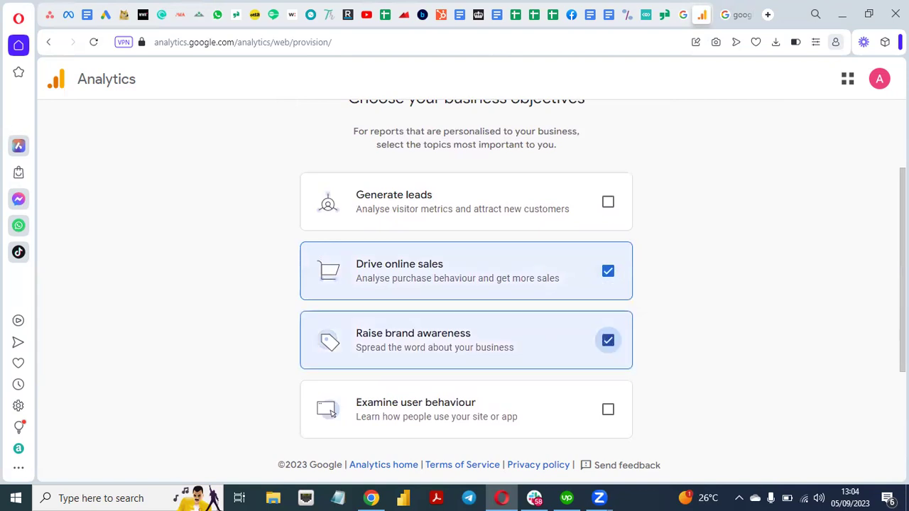
drag(903, 285, 903, 359)
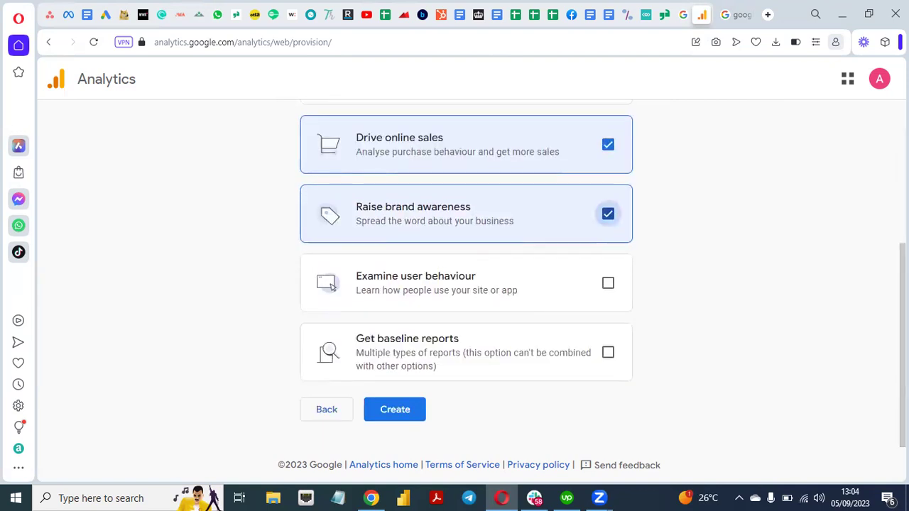
click(608, 284)
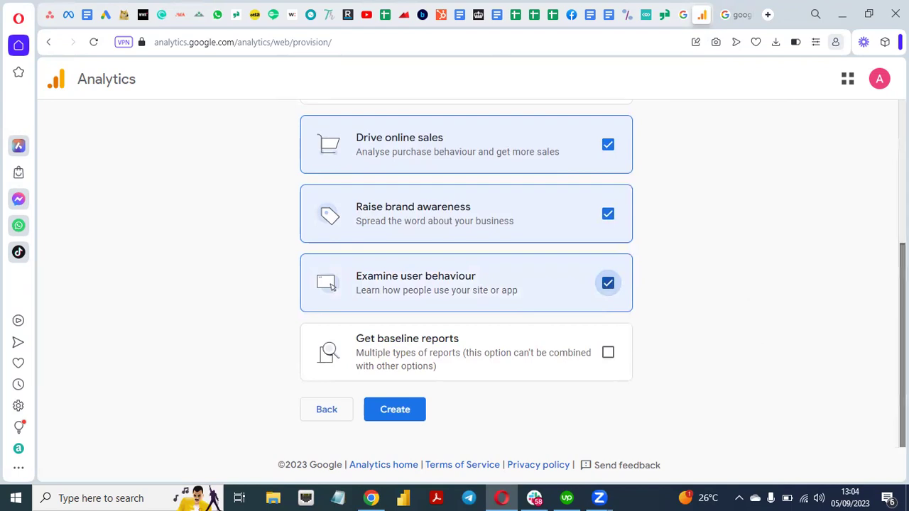
scroll(466, 284, up, 5)
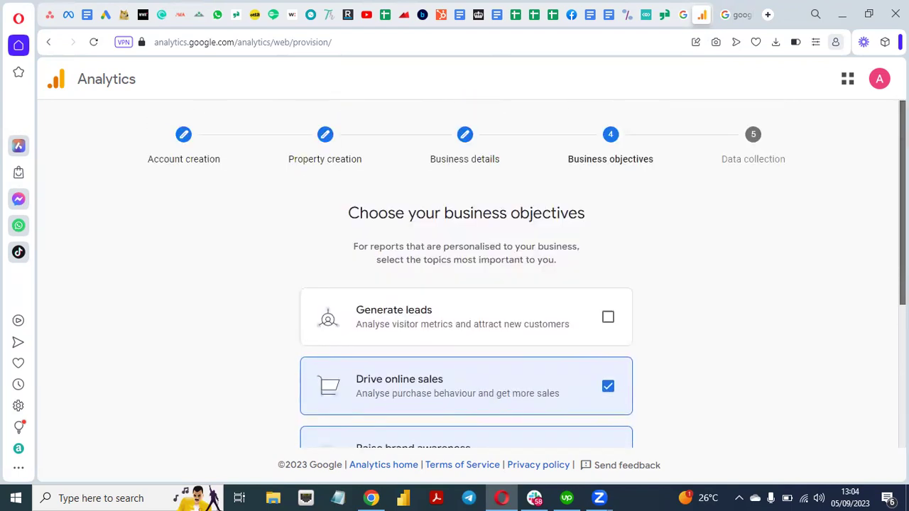
scroll(669, 329, down, 3)
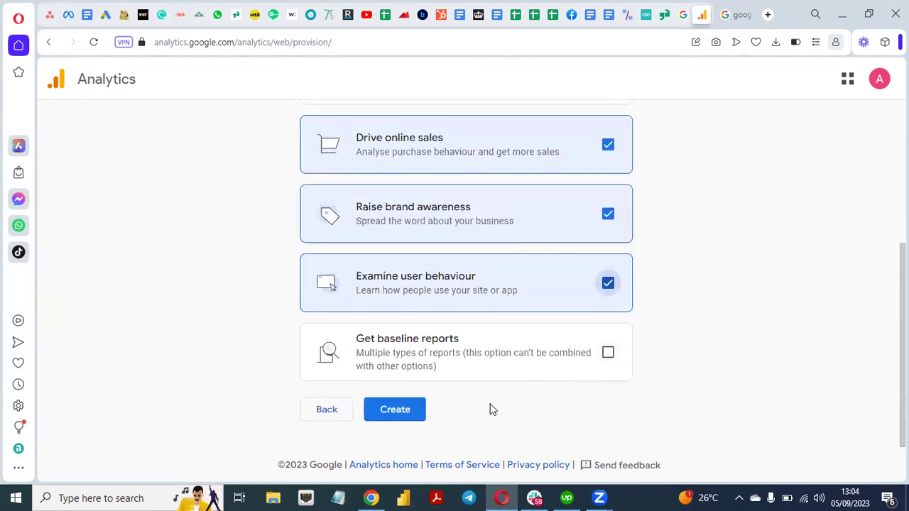
Step: Create the account and accept the United Kingdom terms of service, including the Data Processing Terms required by GDPR
click(406, 411)
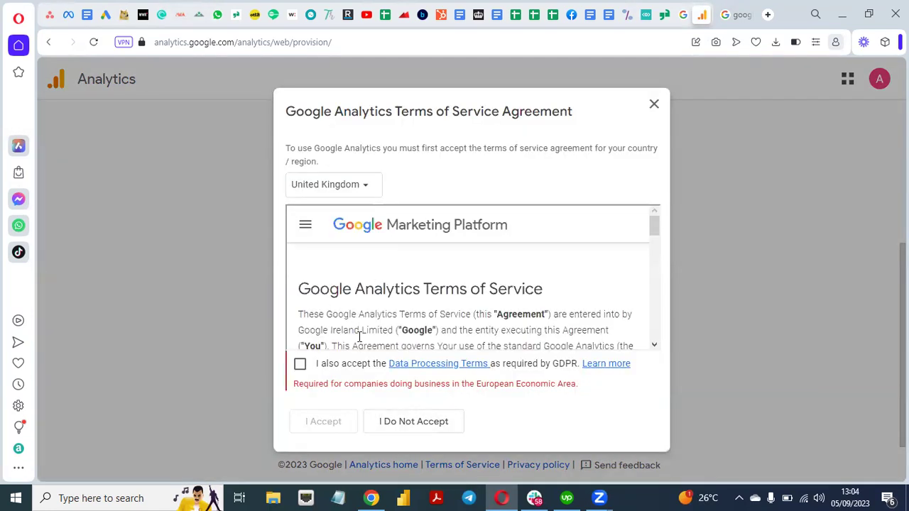
click(299, 365)
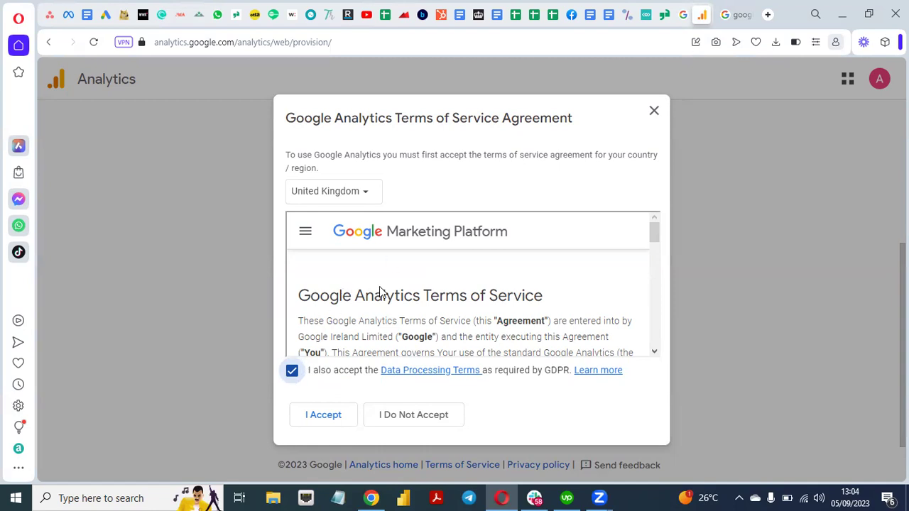
click(316, 416)
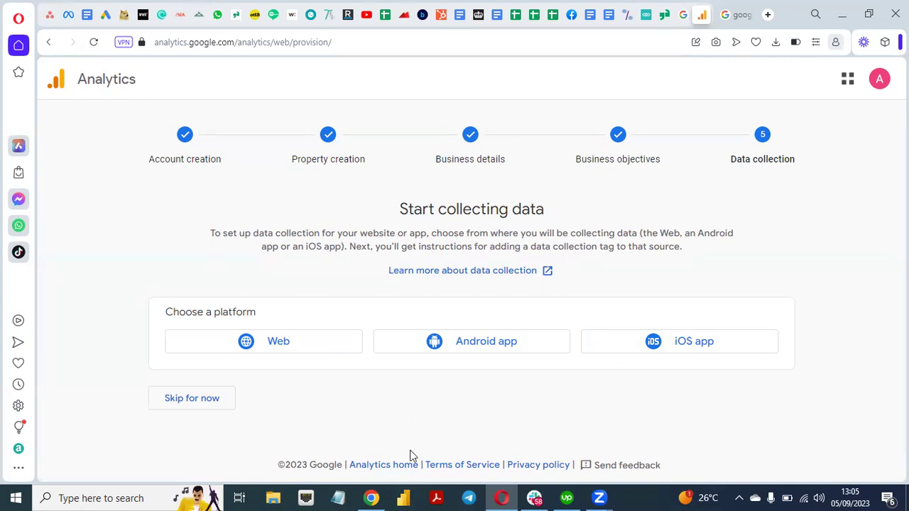
Step: Choose Web as the data collection platform to start setting up a web data stream
click(371, 498)
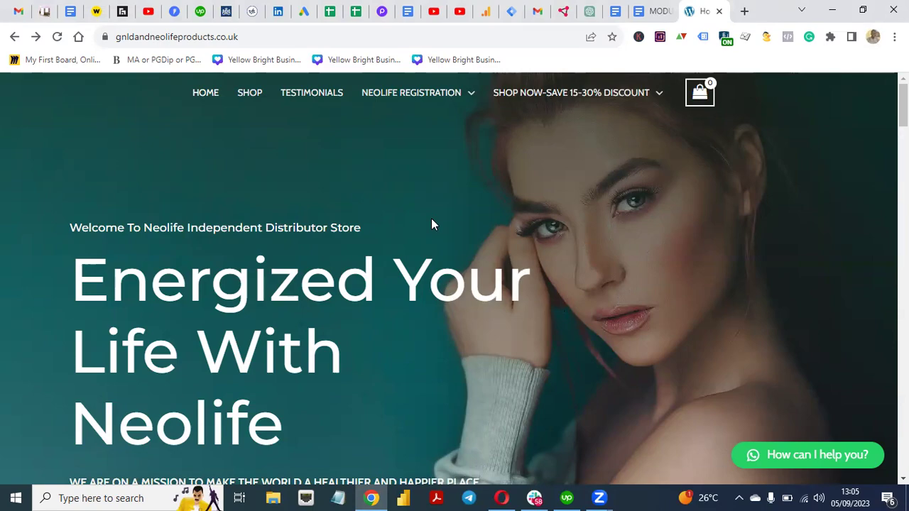
click(501, 498)
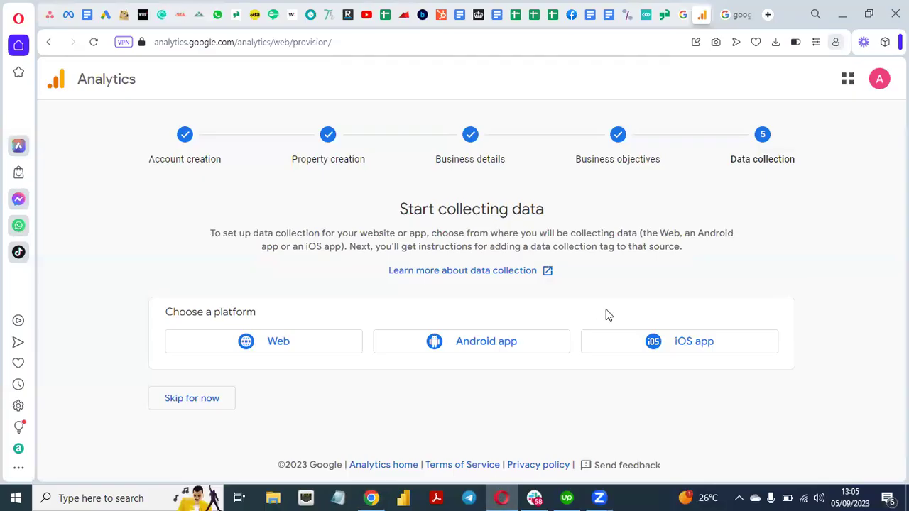
click(273, 342)
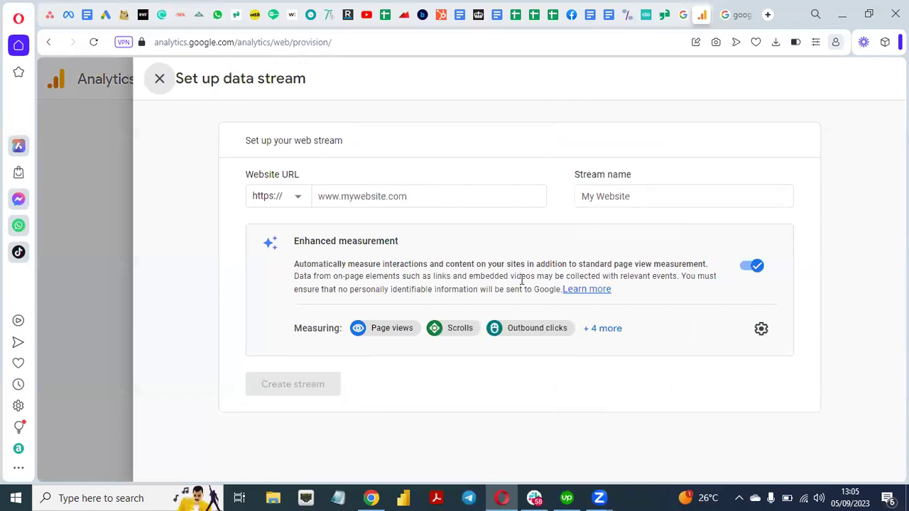
click(476, 265)
Step: Switch to Chrome and copy the address of the gnldandneolifeproducts.co.uk website
click(370, 497)
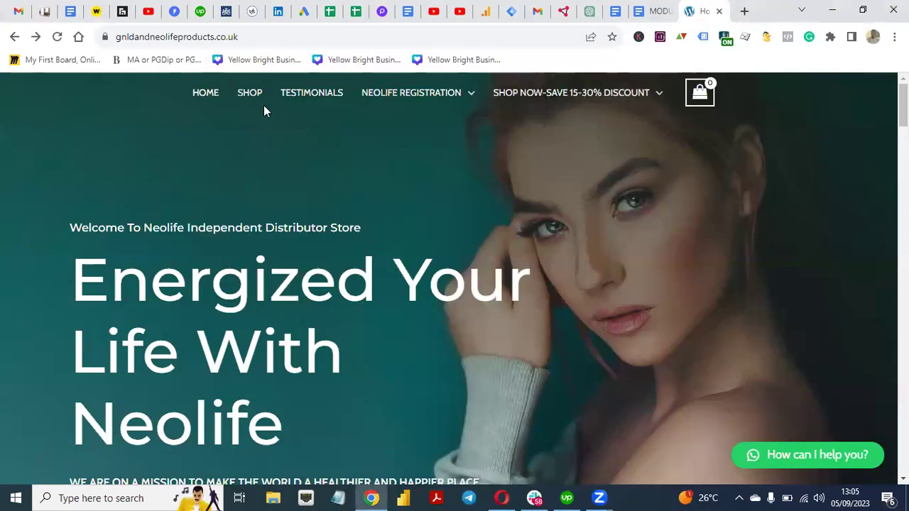
key(ctrl+l)
key(ctrl+c)
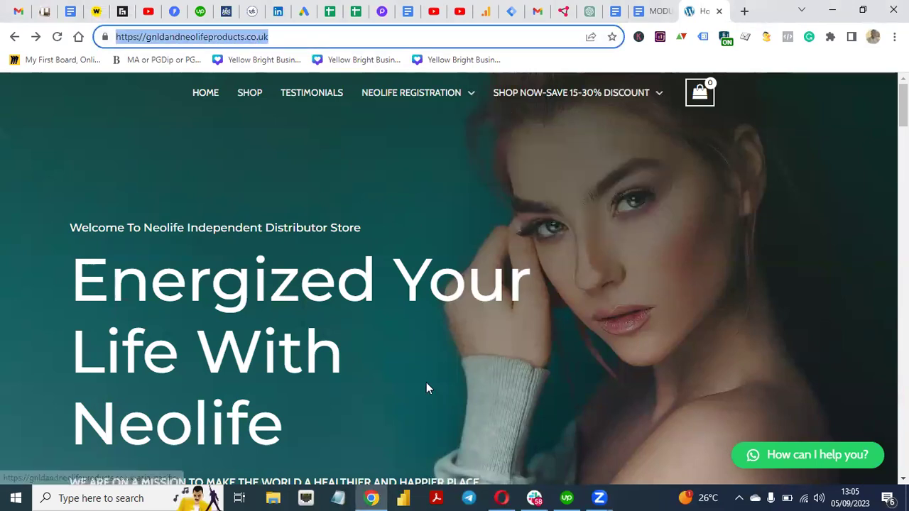
click(500, 498)
click(410, 194)
key(ctrl+v)
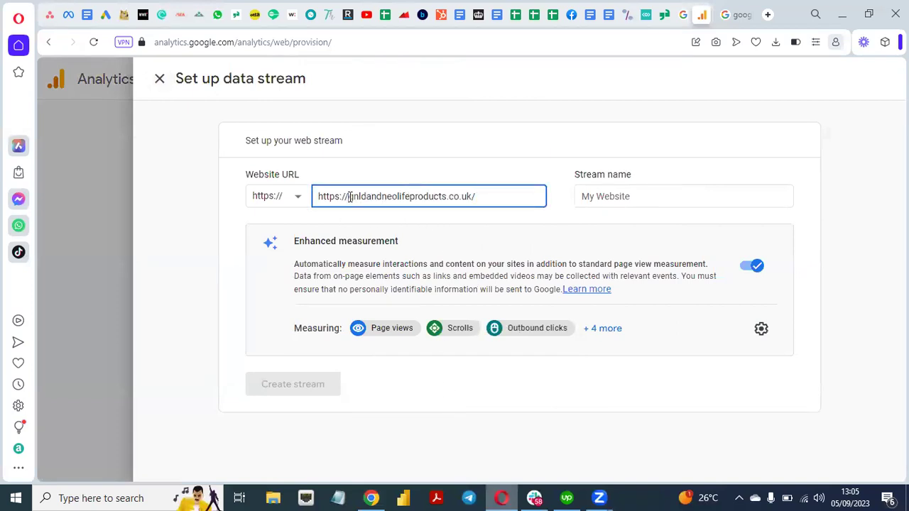
key(BackSpace)
key(BackSpace)
key(BackSpace)
key(BackSpace)
key(BackSpace)
key(BackSpace)
key(BackSpace)
key(BackSpace)
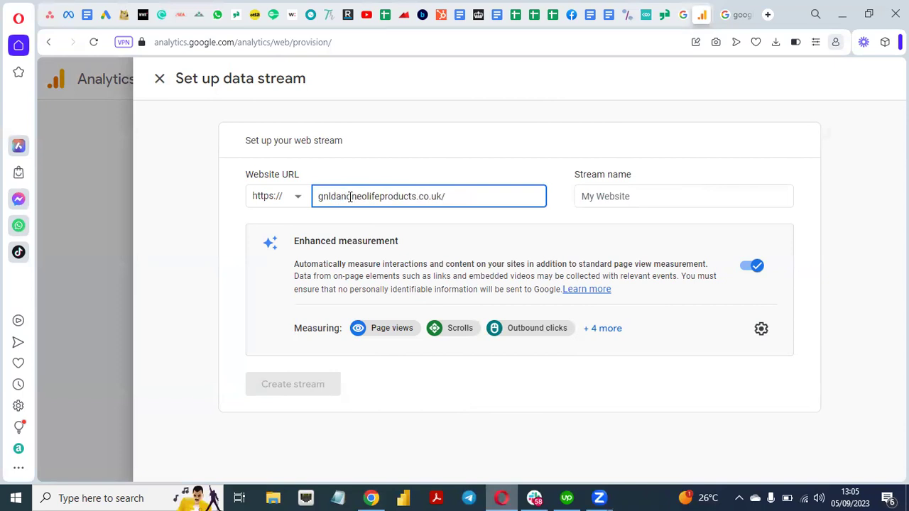
Step: Name the web stream gnldandneolife and create it with enhanced measurement left on
click(616, 196)
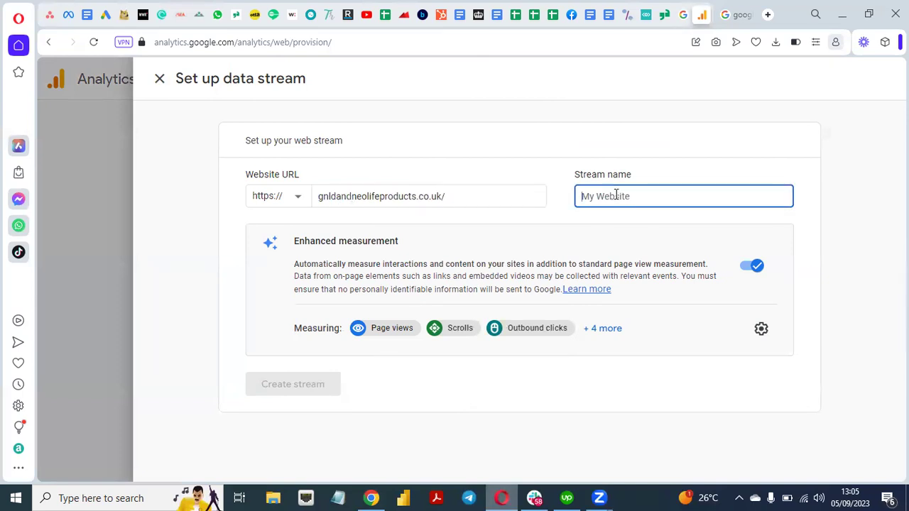
text(gnld)
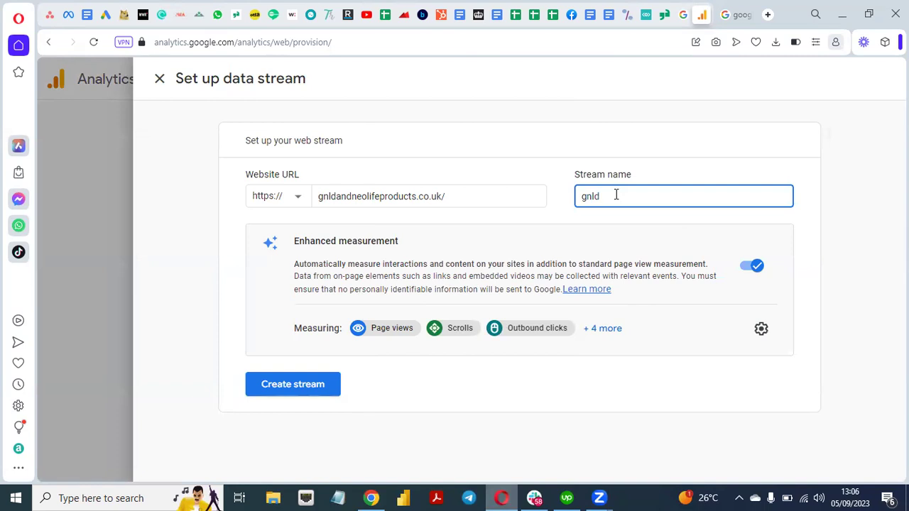
text(andneolife)
click(864, 201)
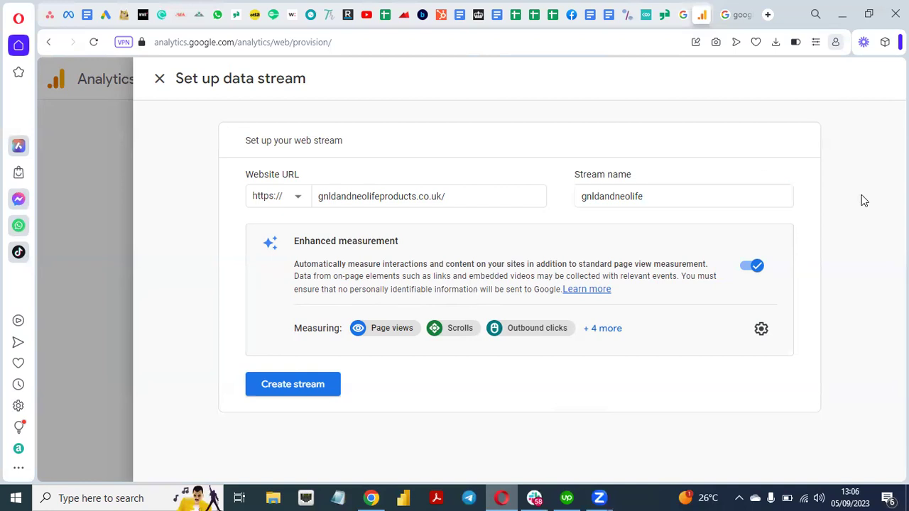
click(291, 384)
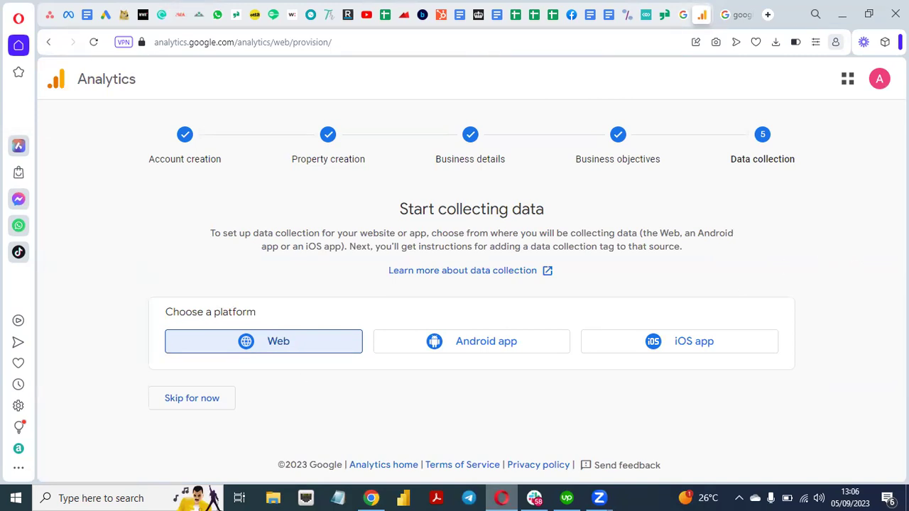
Step: Skip the platform choice for now and open the data collection setup from the closing page
click(301, 348)
click(288, 344)
click(214, 400)
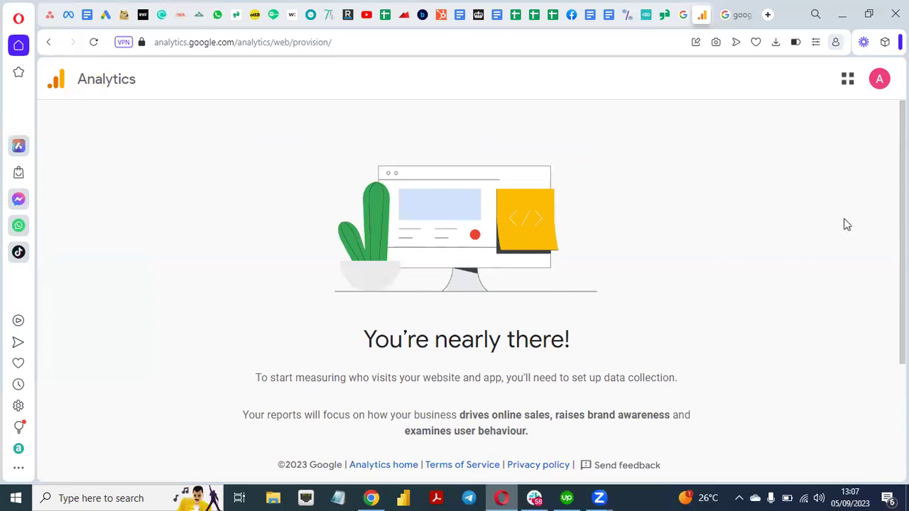
scroll(466, 284, down, 2)
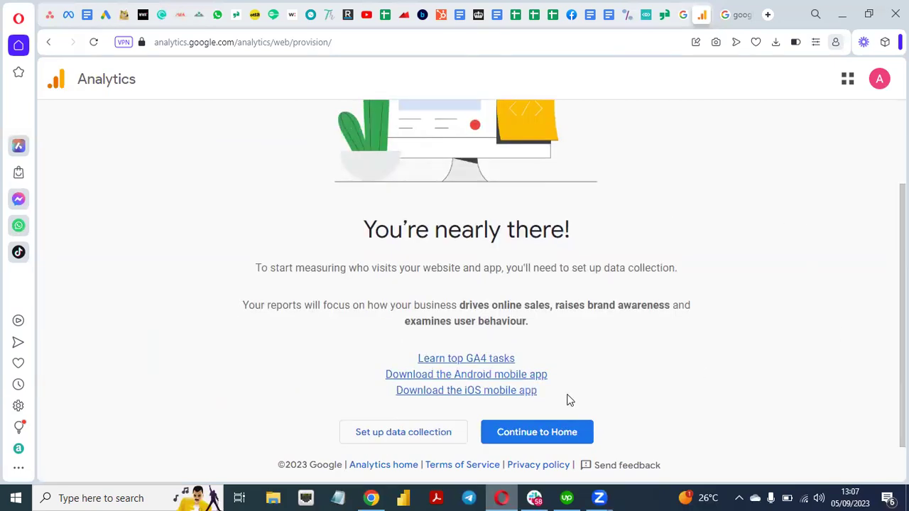
click(414, 435)
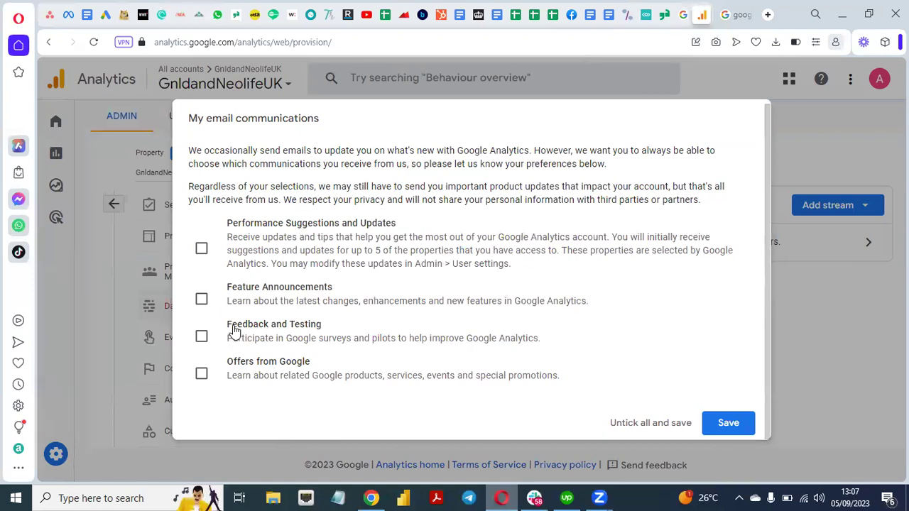
Step: Save the email communication preferences with every option unticked and dismiss the Measurement ID tip
click(728, 423)
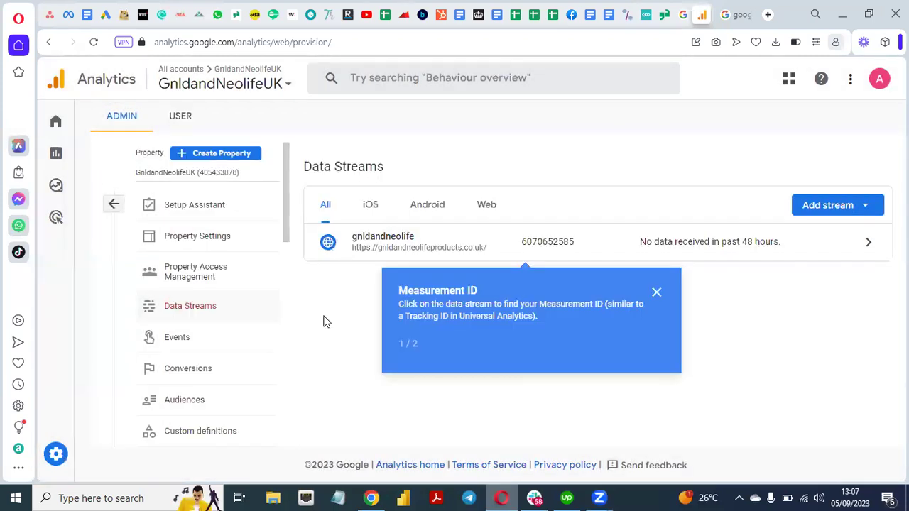
click(658, 293)
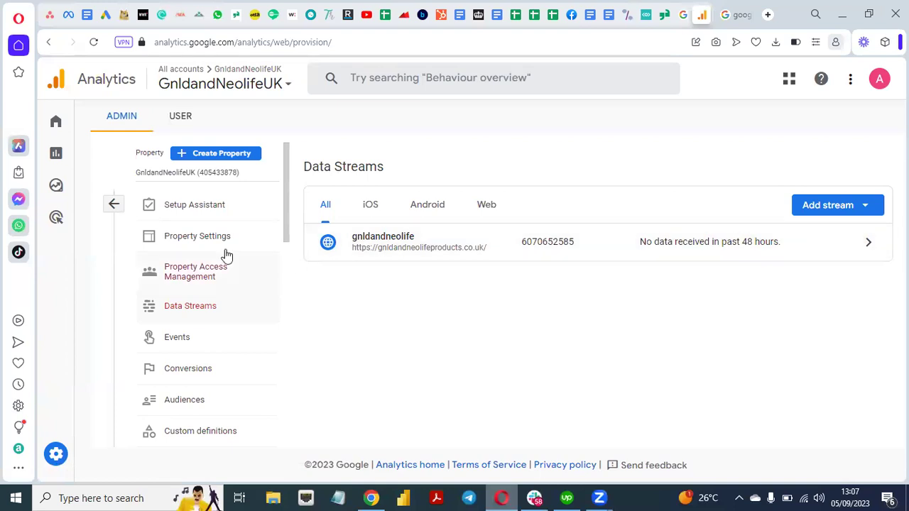
Step: Return to the admin overview and check which accounts and properties are available for selection
click(114, 205)
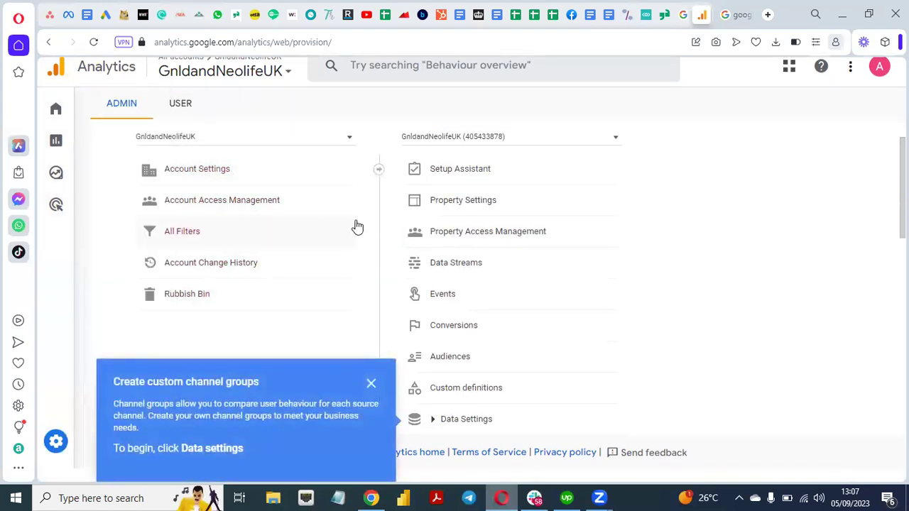
click(349, 137)
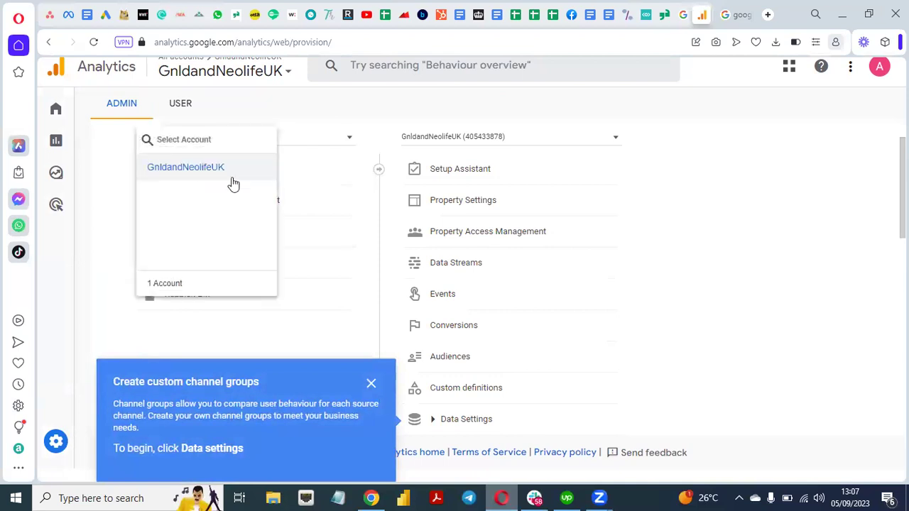
click(604, 143)
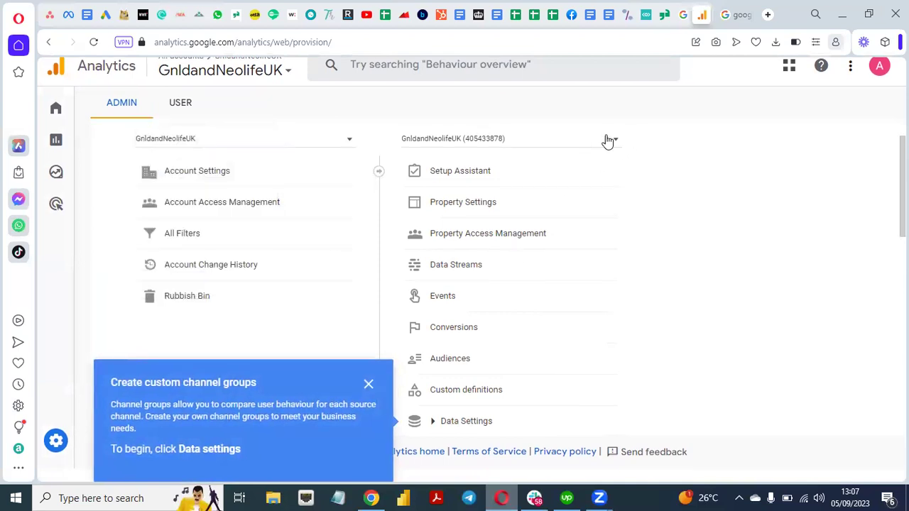
click(609, 140)
click(760, 202)
Step: Dismiss the custom channel groups tip, then view the property's data streams and go back to the admin overview
click(366, 385)
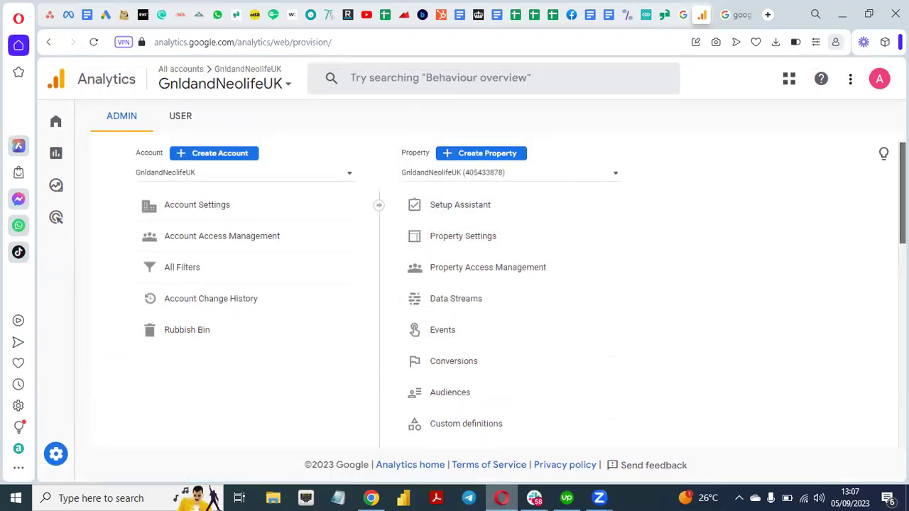
click(465, 299)
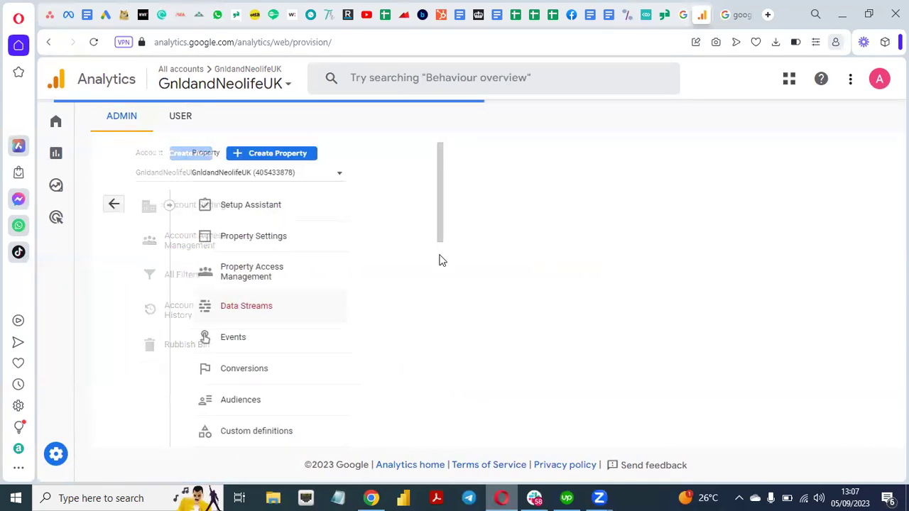
click(108, 205)
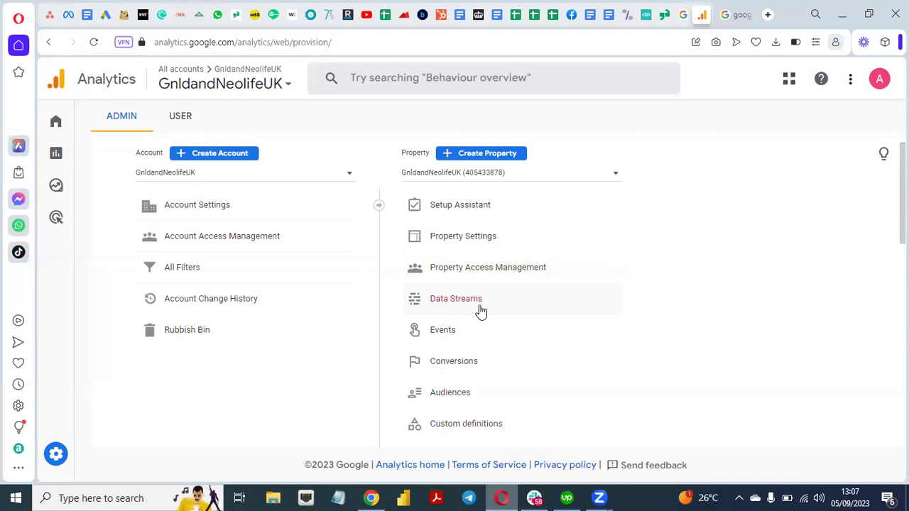
Step: Switch to Chrome and look through the Realtime overview of the Forever Living property in Analytics
click(371, 498)
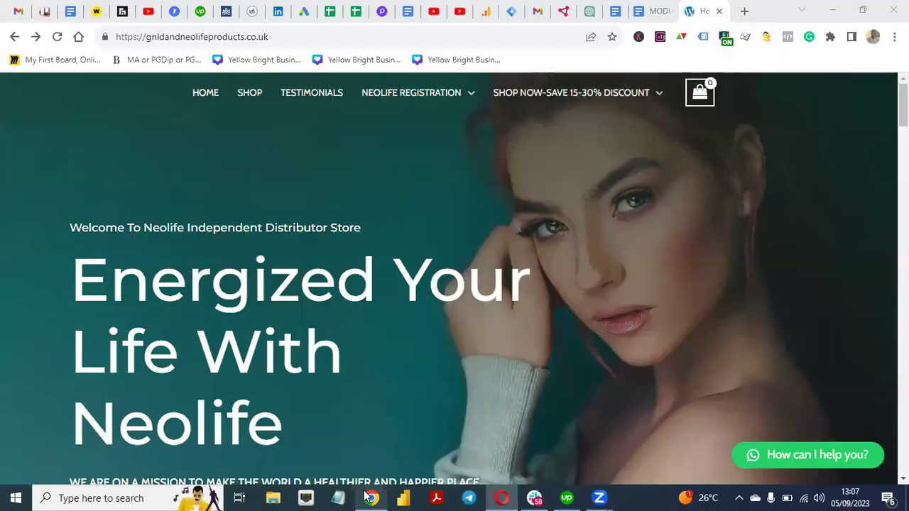
click(485, 11)
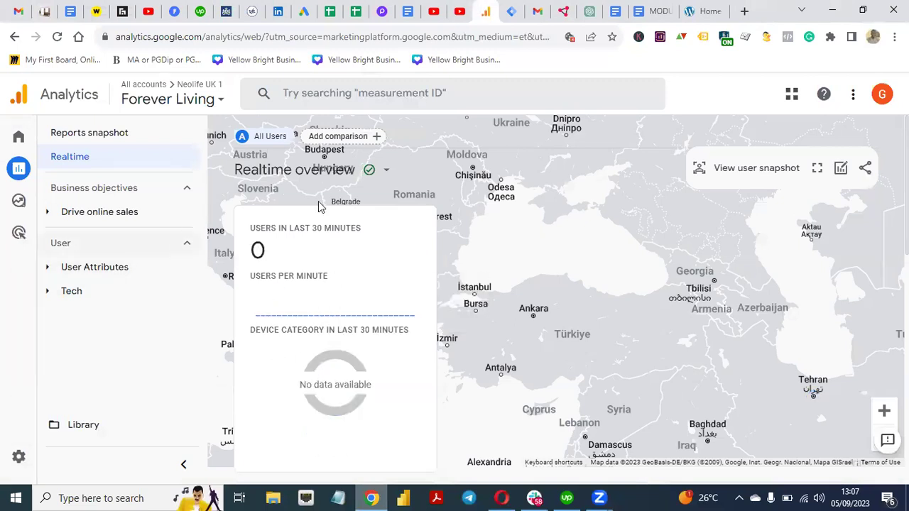
scroll(827, 327, down, 10)
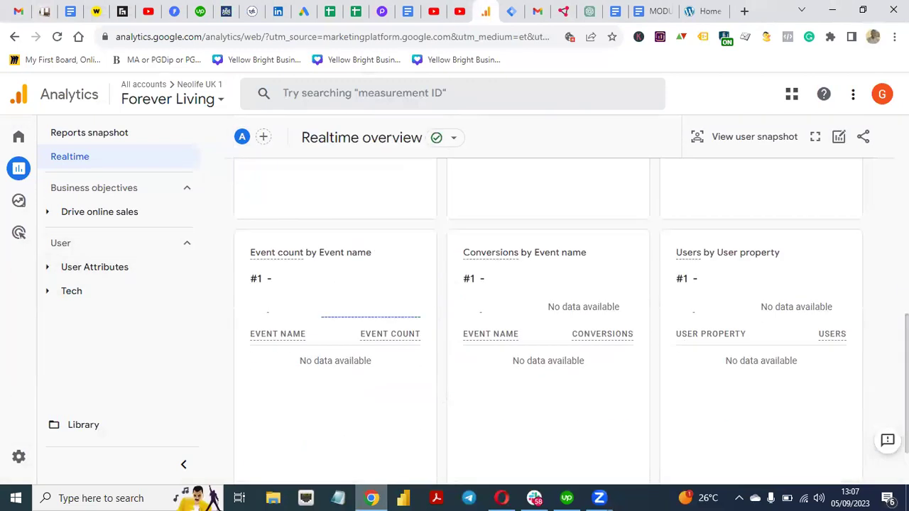
scroll(827, 326, up, 3)
scroll(260, 289, up, 3)
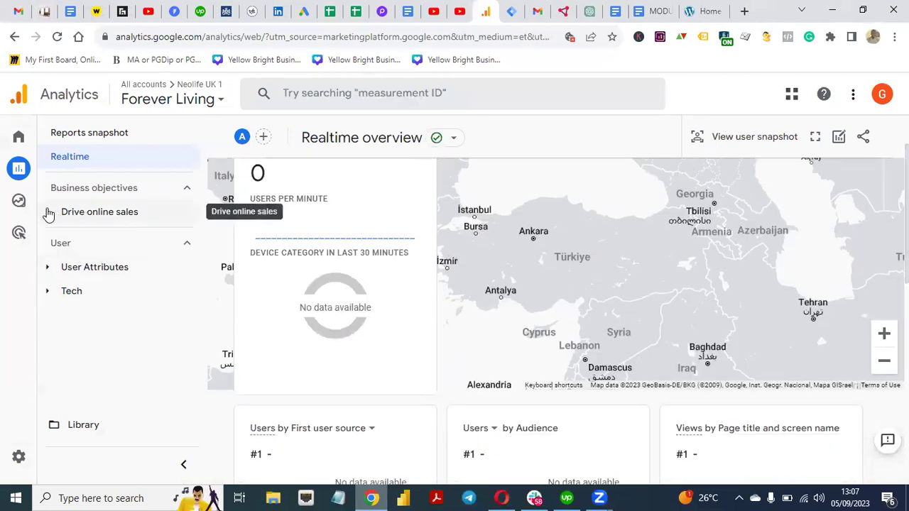
Step: Examine the Drive online sales overview report, including revenue, purchasers, new users by channel, sessions and event counts
click(48, 215)
click(96, 245)
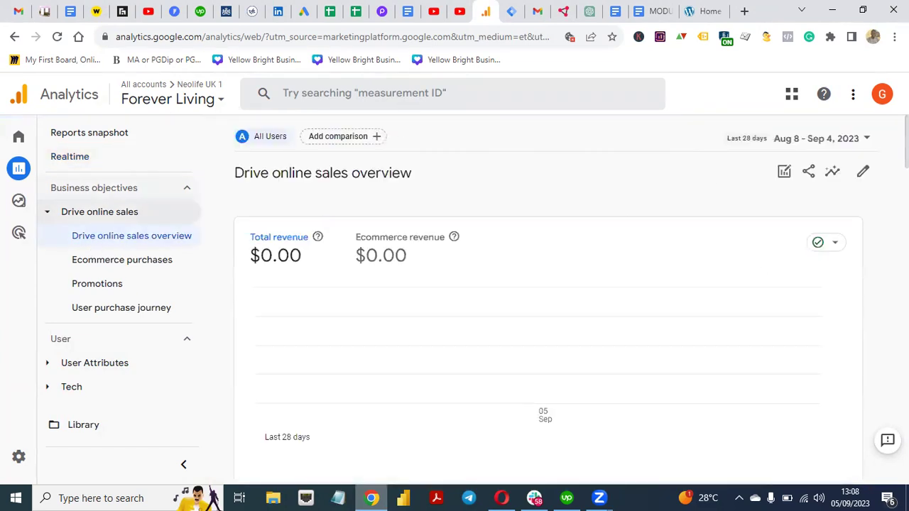
scroll(528, 391, down, 5)
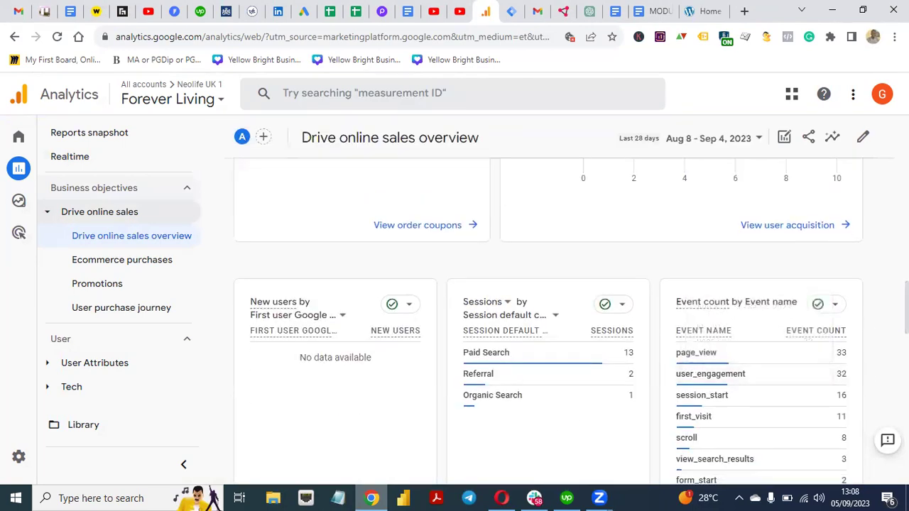
scroll(547, 319, down, 10)
scroll(547, 319, up, 6)
scroll(547, 320, up, 10)
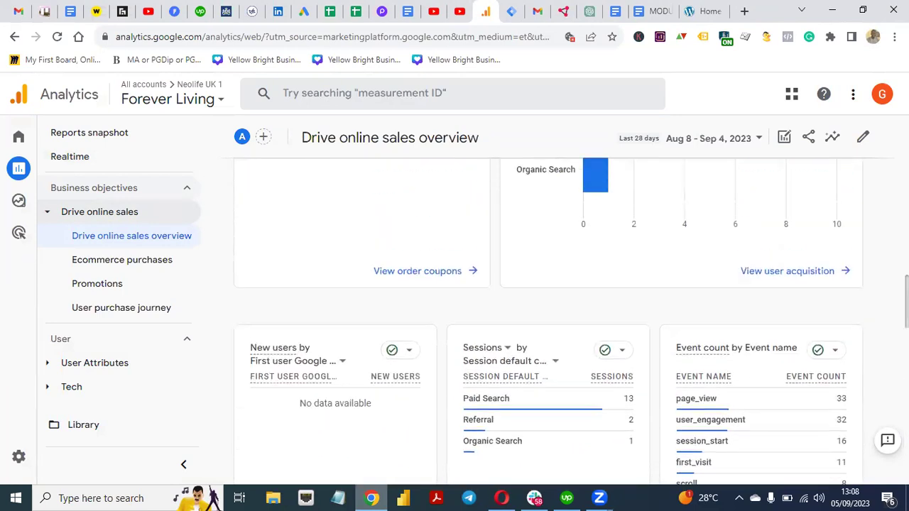
scroll(664, 339, down, 1)
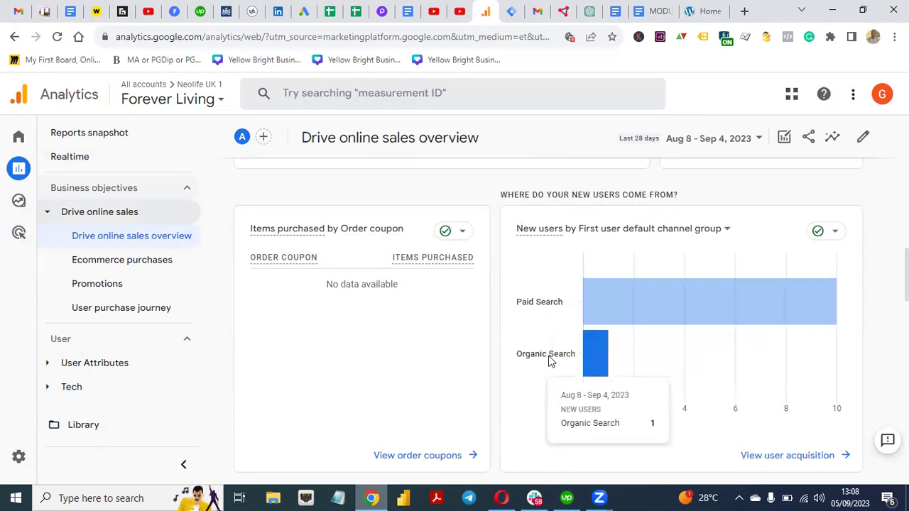
scroll(547, 320, up, 5)
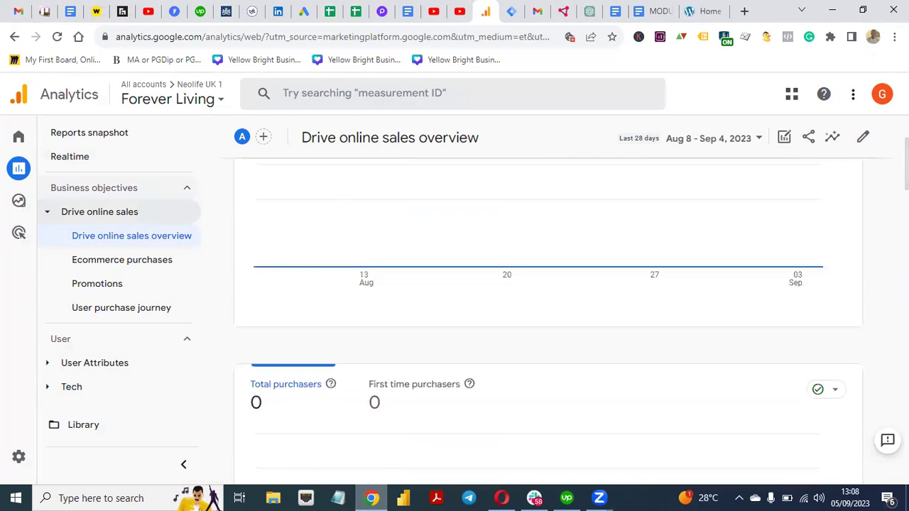
Step: Bring up the Neolife website in Chrome, then return to Analytics in Opera and open the gnldandneolife web stream's details
click(705, 11)
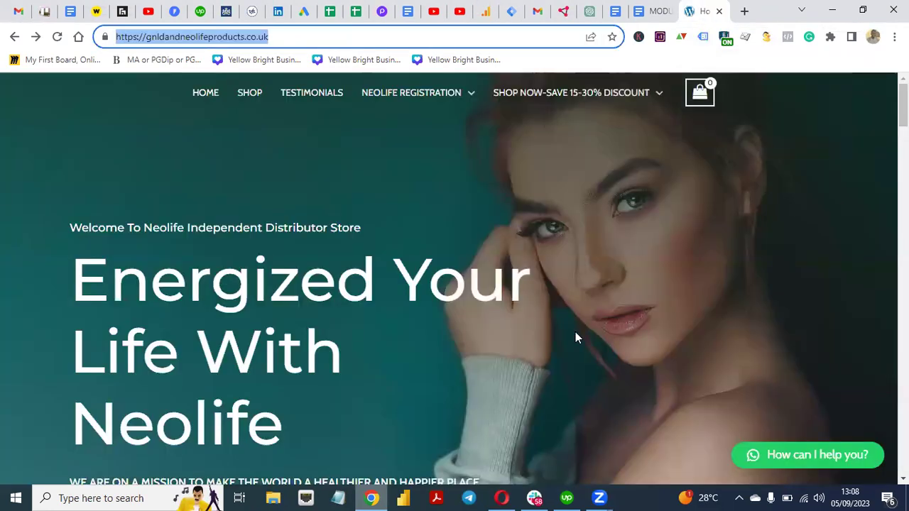
click(503, 498)
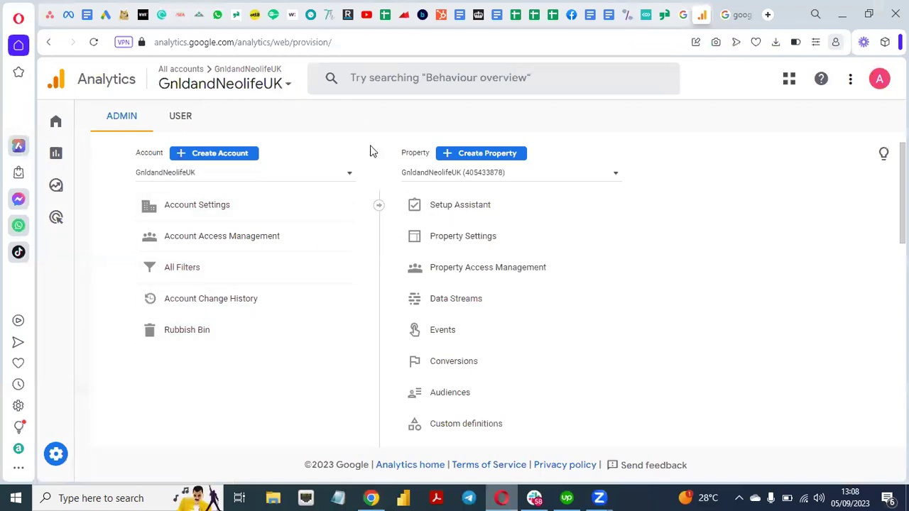
mouse_move(80, 198)
mouse_move(76, 455)
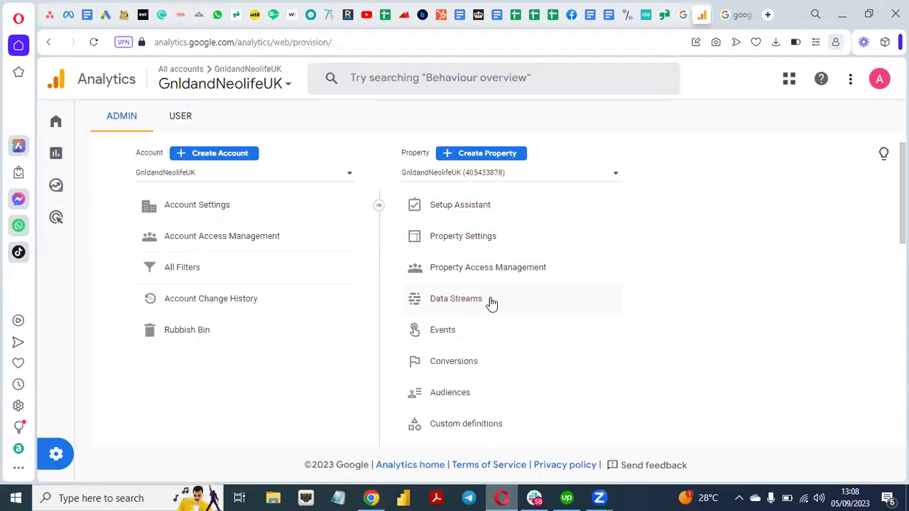
click(449, 304)
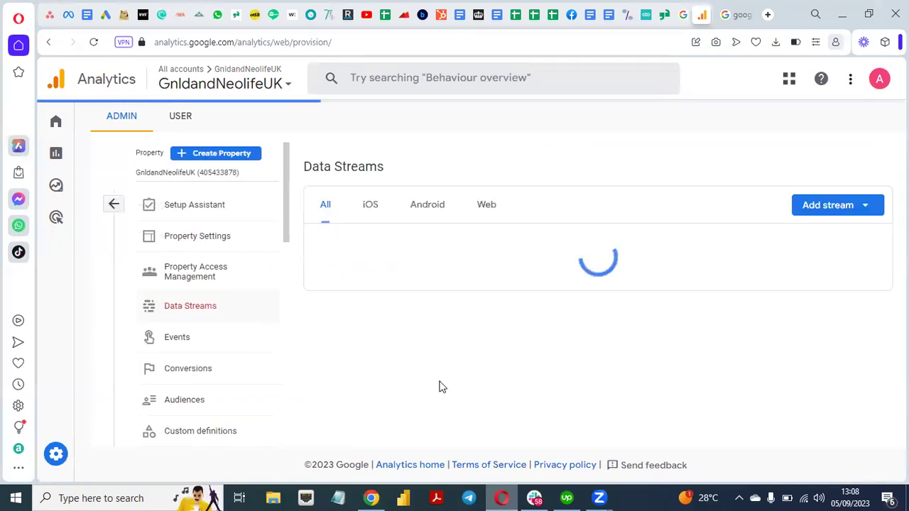
click(581, 242)
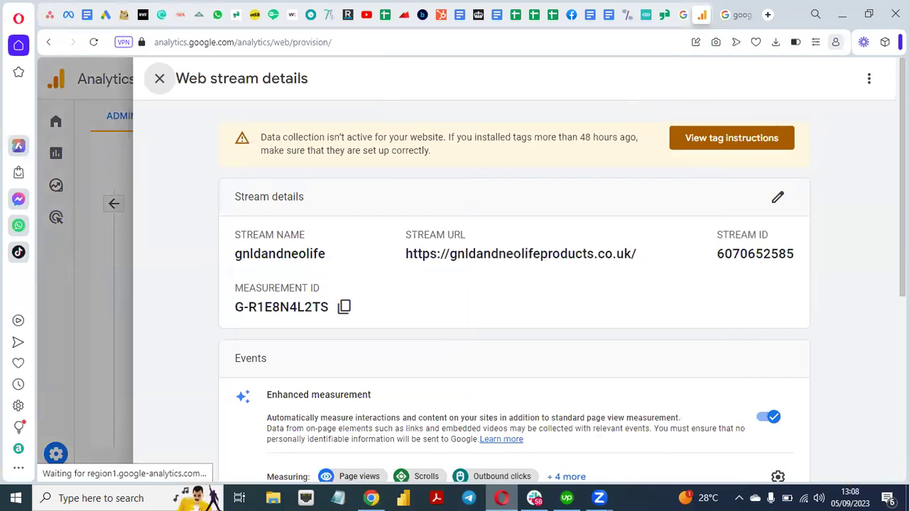
Step: Examine the web stream's details, enhanced measurement, event options and Google tag settings
scroll(514, 284, down, 5)
scroll(515, 284, up, 4)
scroll(514, 284, down, 4)
scroll(881, 449, up, 2)
scroll(881, 448, down, 2)
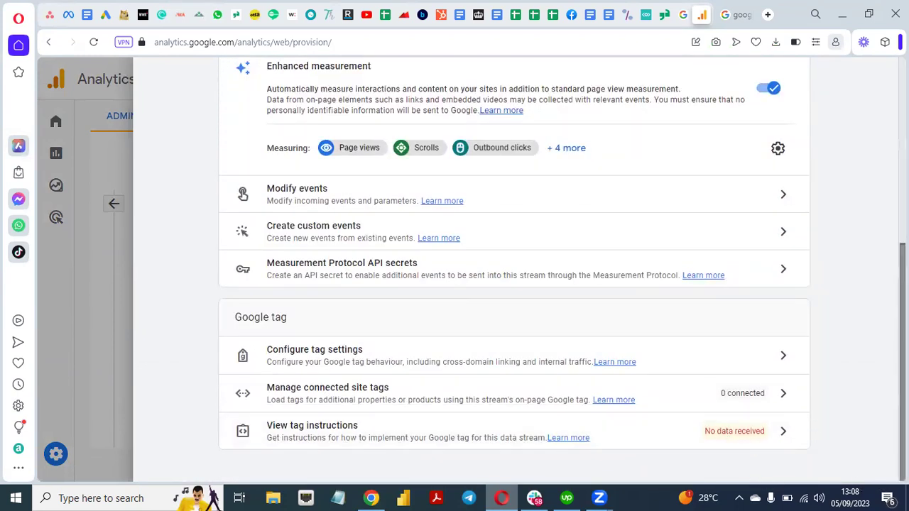
drag(904, 356, 904, 199)
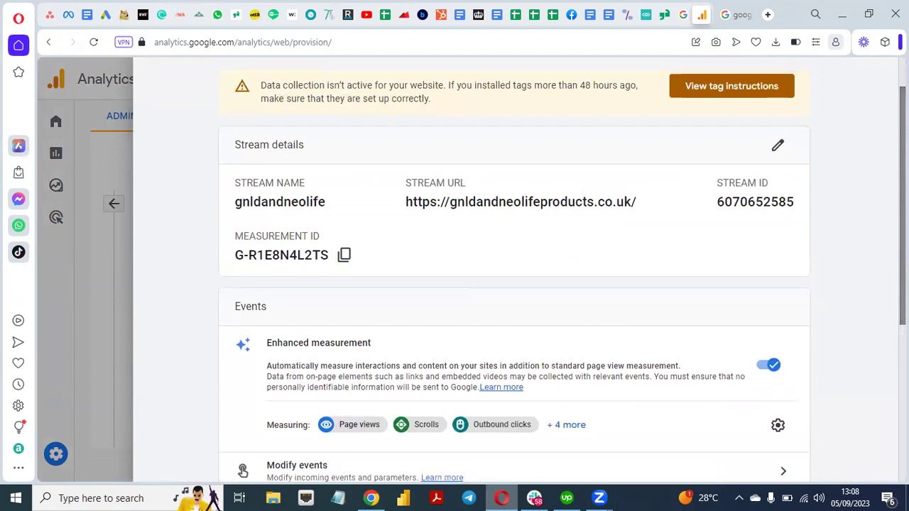
scroll(903, 213, up, 1)
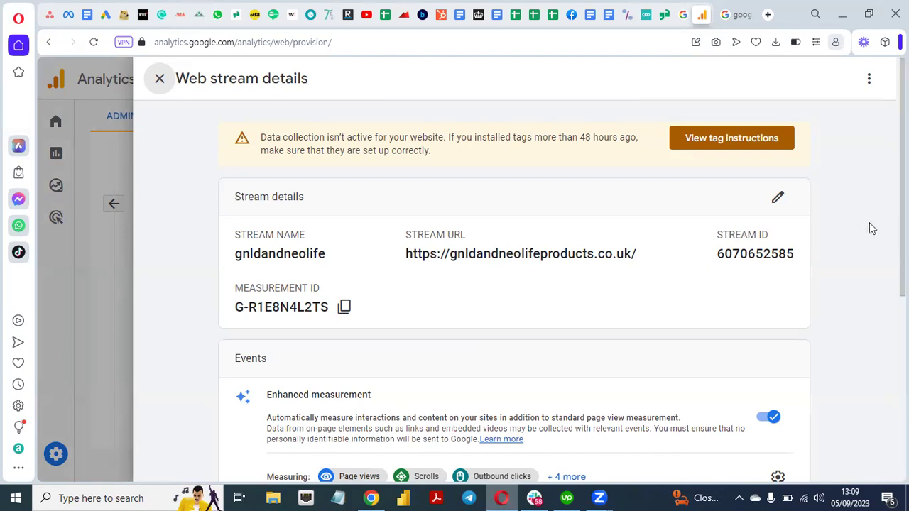
scroll(881, 355, down, 5)
scroll(881, 356, up, 5)
Step: Close the web stream details, check the stream's data status in the list and return to the admin overview
click(159, 80)
click(561, 241)
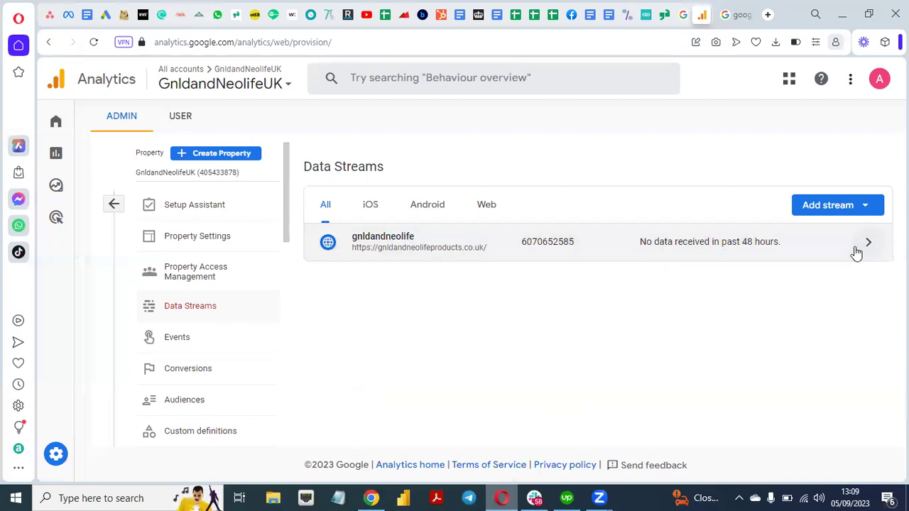
double_click(731, 242)
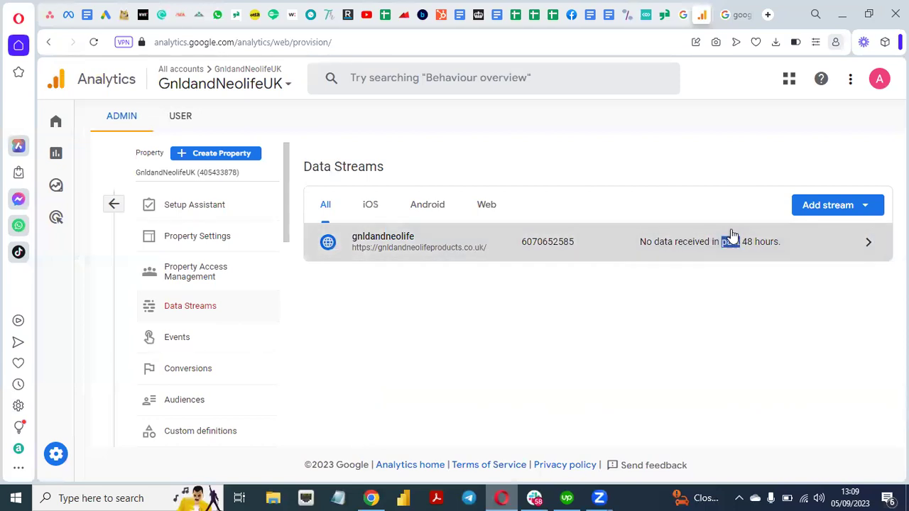
click(108, 206)
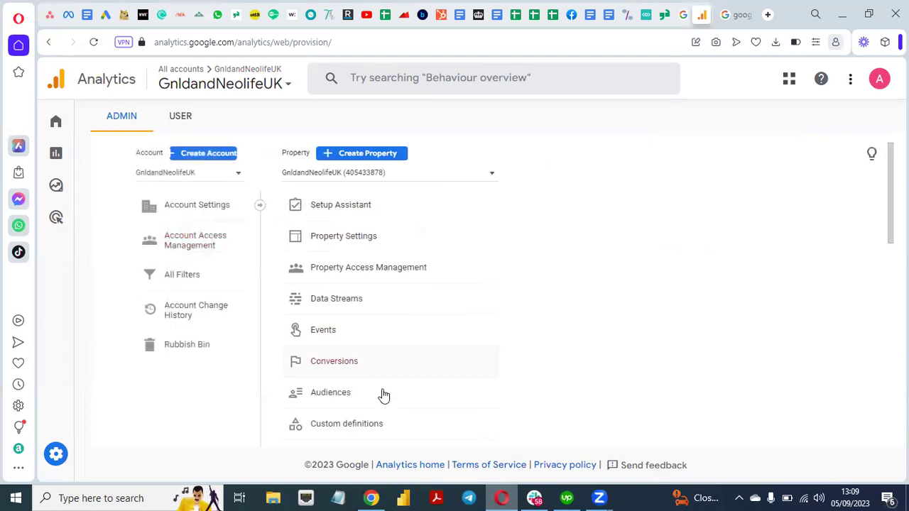
Step: Reopen the gnldandneolife web stream from Data Streams and open its tag installation instructions
click(508, 312)
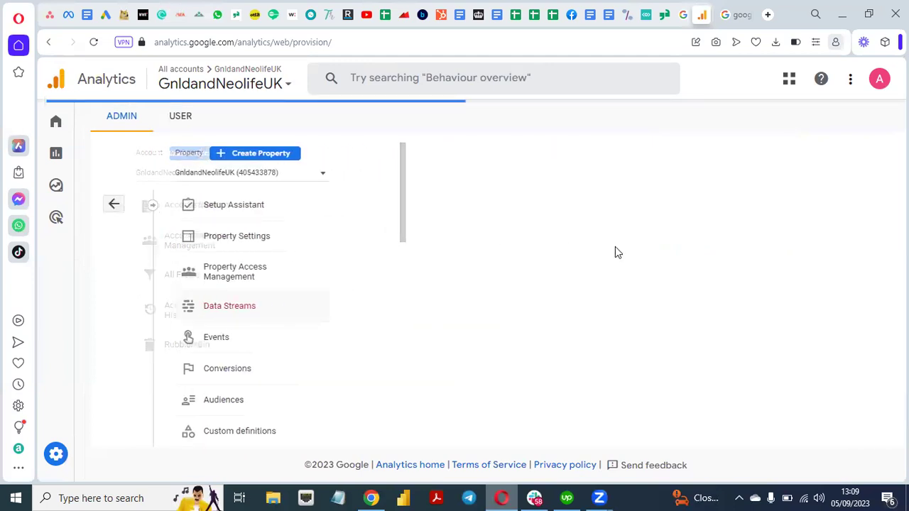
click(642, 248)
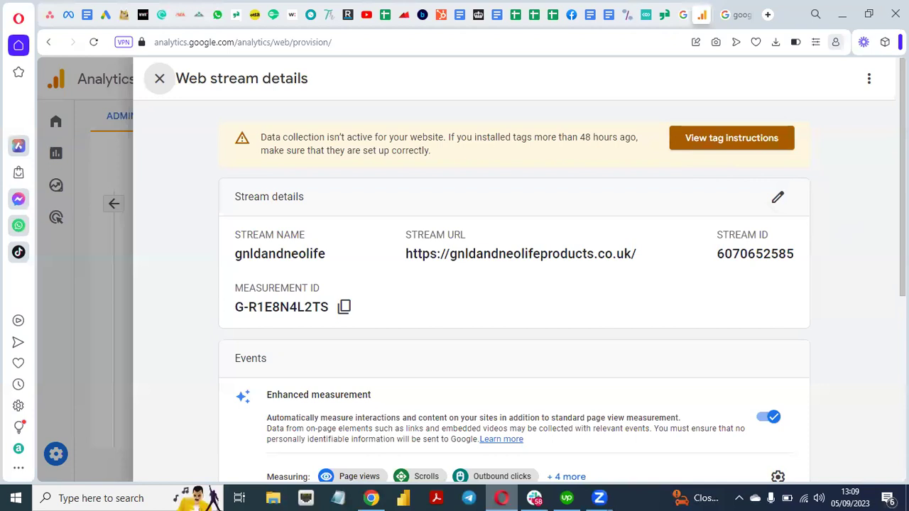
scroll(625, 355, down, 5)
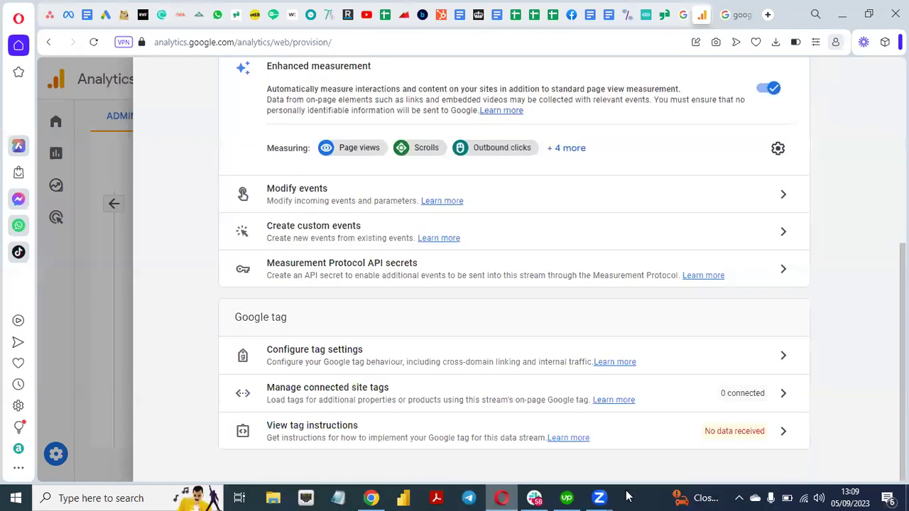
click(652, 442)
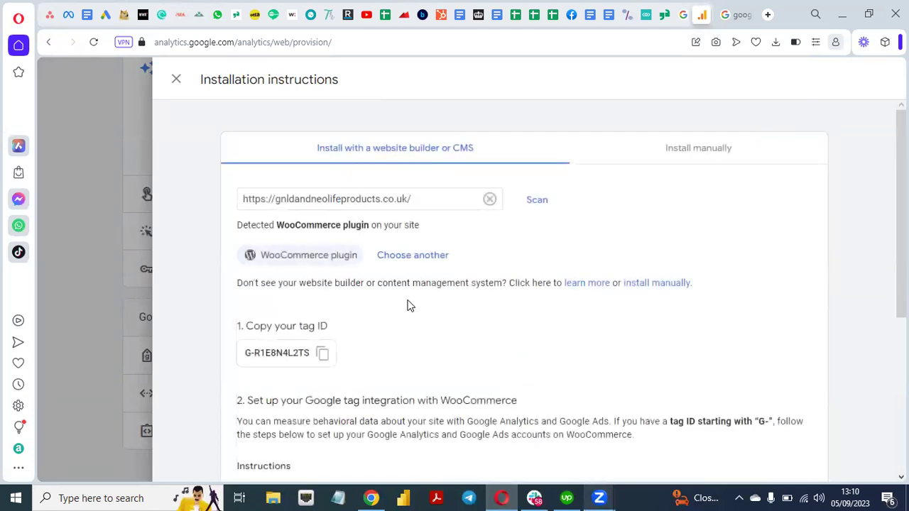
Step: Check the Neolife website for tags with Tag Assistant Legacy in Chrome, reload the site and return to the installation instructions in Opera
click(370, 498)
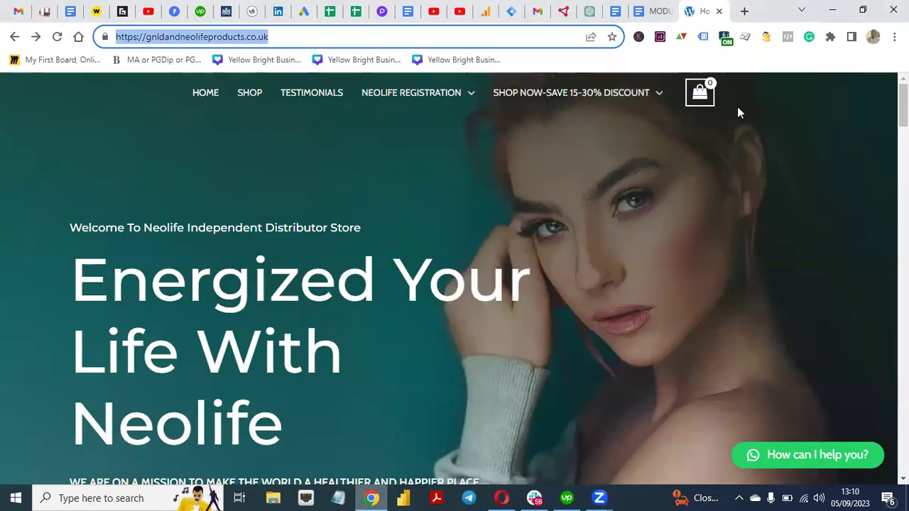
click(703, 36)
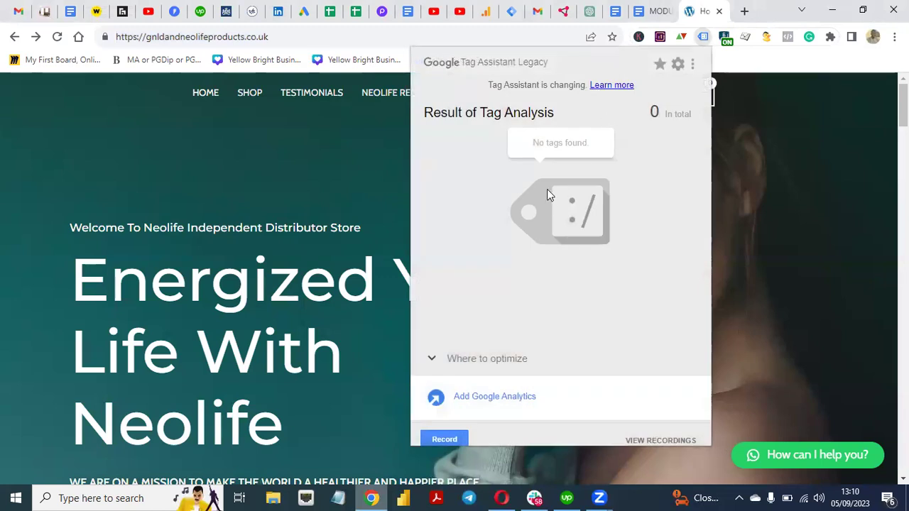
click(58, 37)
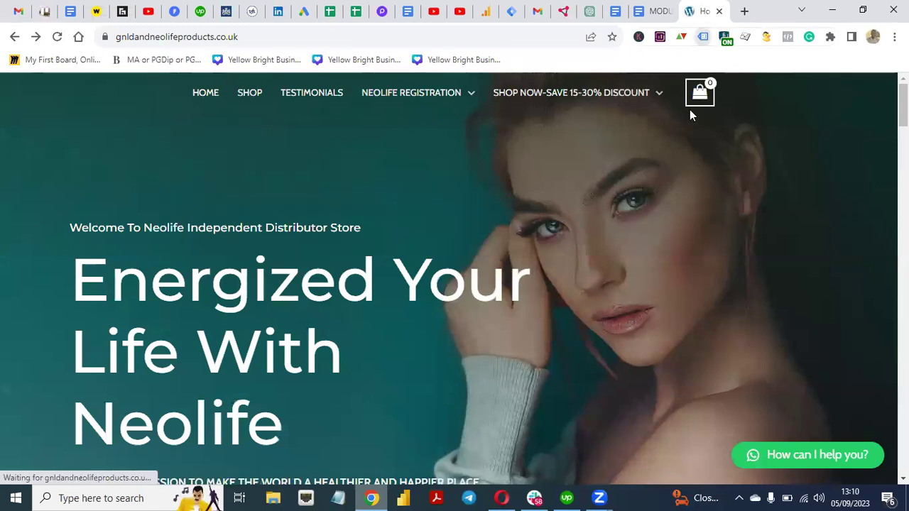
click(775, 175)
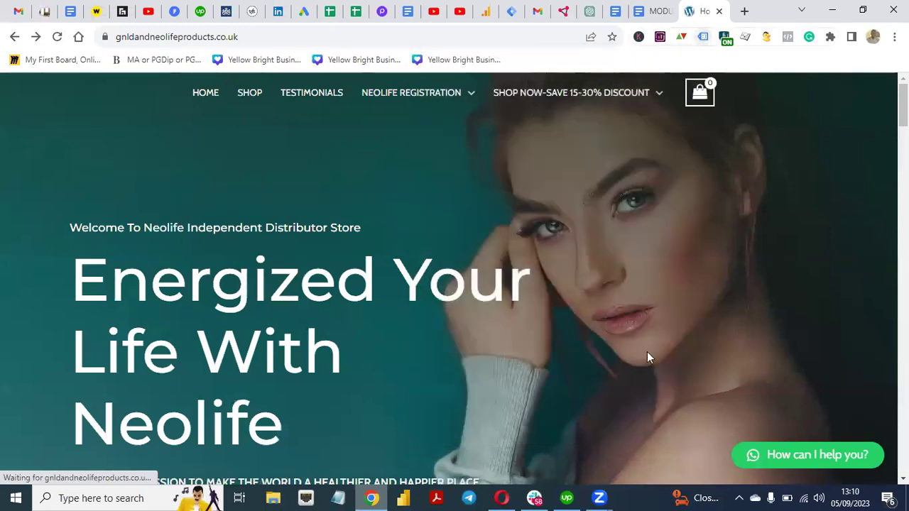
click(503, 497)
mouse_move(901, 206)
mouse_down()
mouse_move(901, 365)
mouse_move(900, 206)
mouse_up()
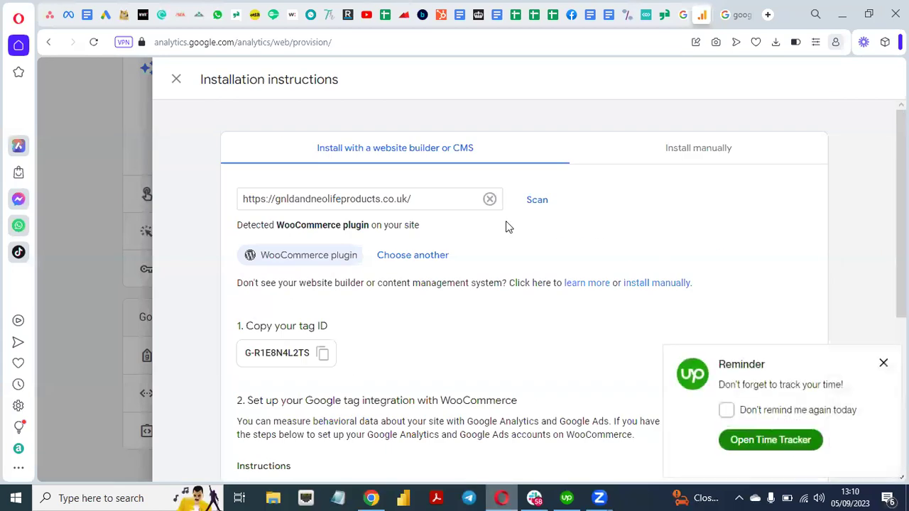
Step: Show the manual installation instructions, dismiss the time-tracking reminder and copy the Google tag code
click(706, 149)
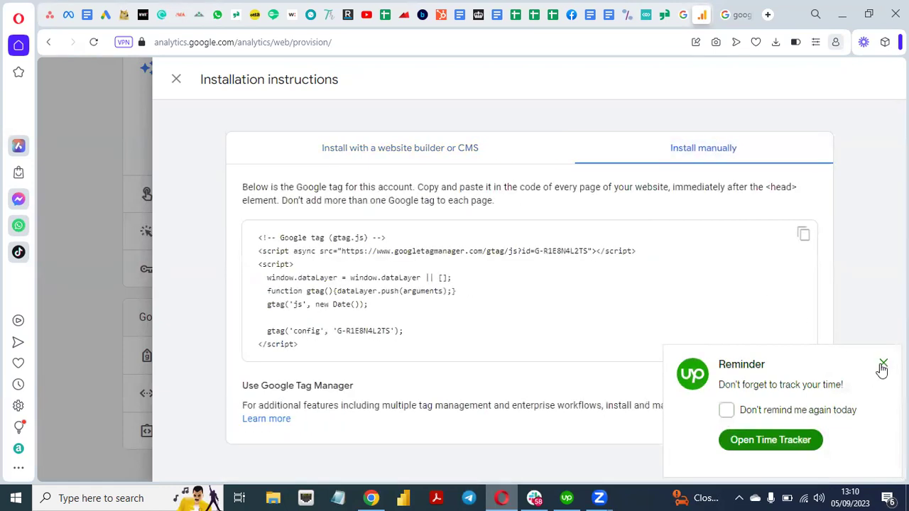
click(883, 365)
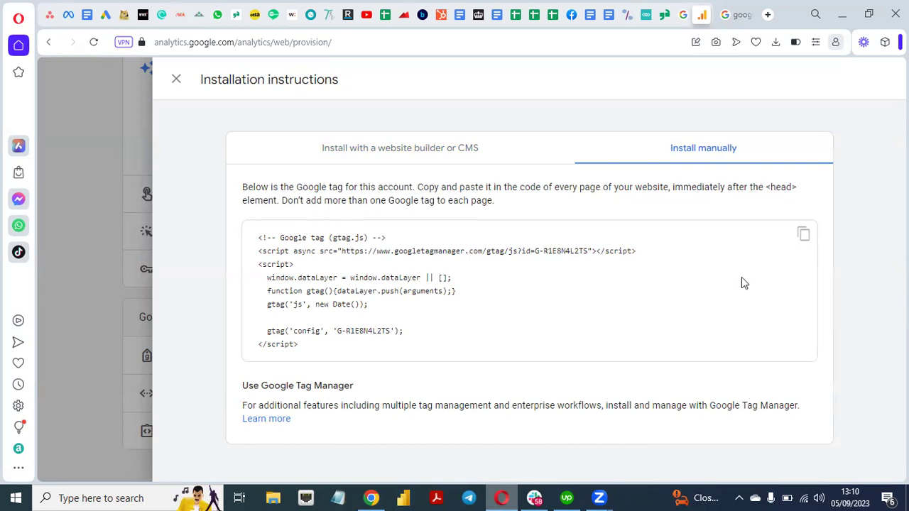
click(805, 240)
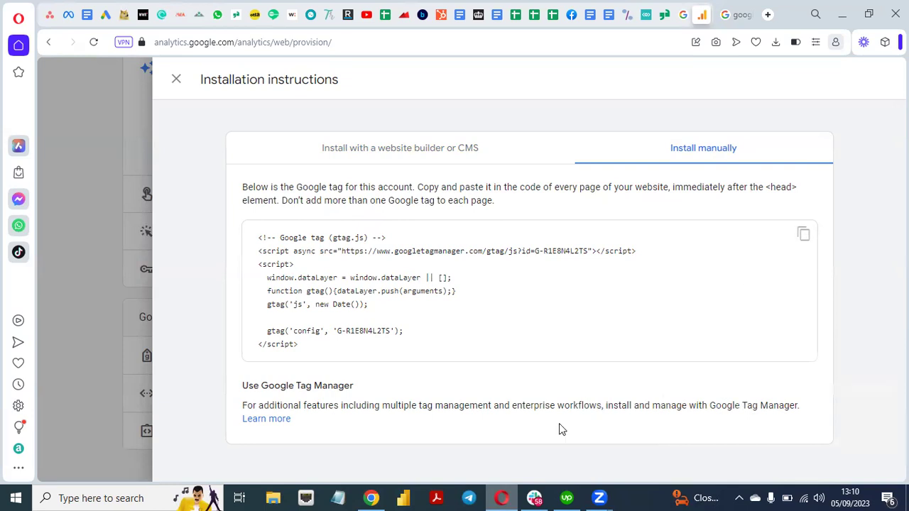
Step: Switch to Chrome and open the WordPress admin login page at gnldandneolifeproducts.co.uk/wp-admin/
click(372, 498)
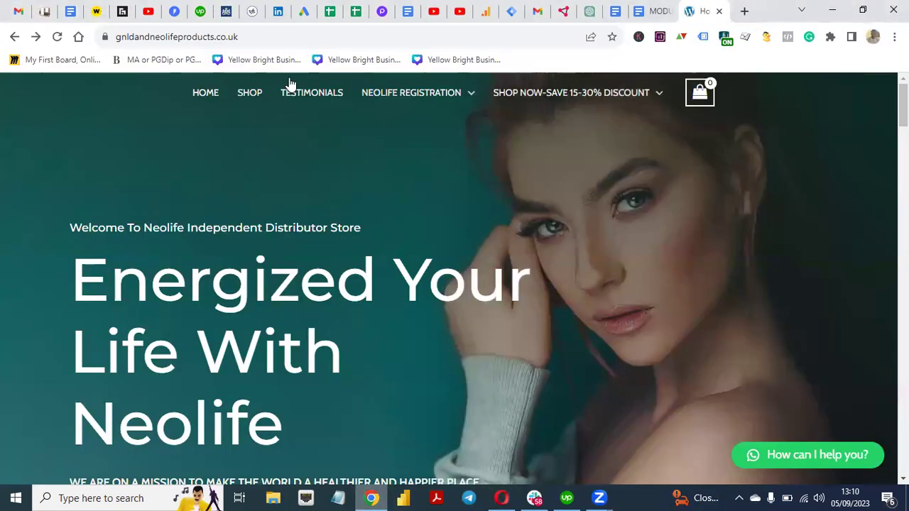
key(ctrl+l)
key(End)
text(wp-ad)
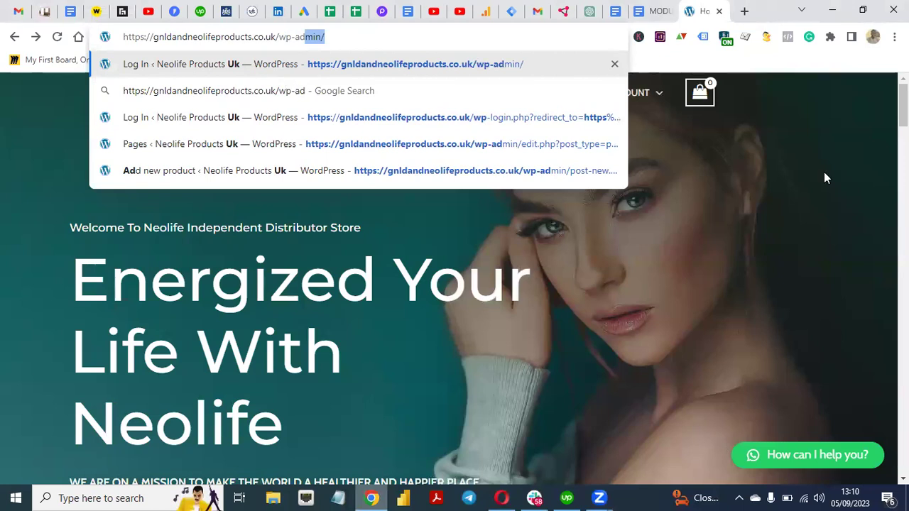
click(463, 40)
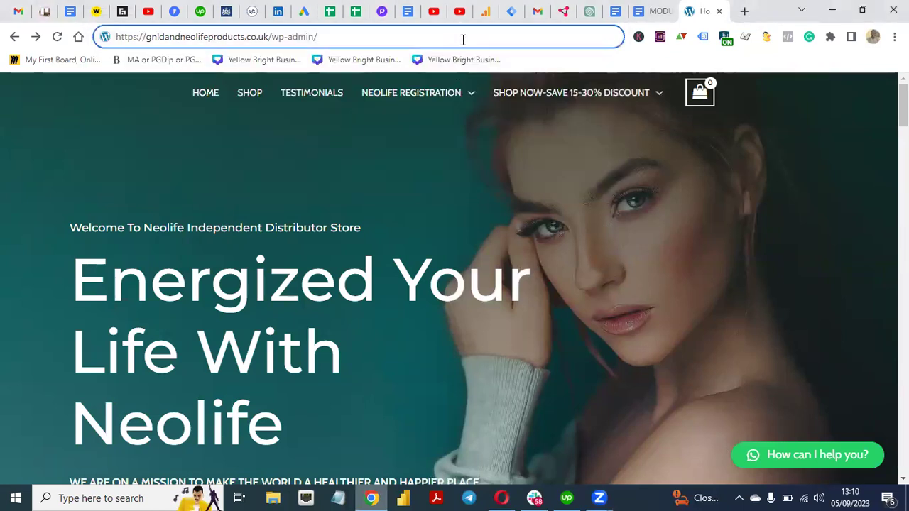
key(Return)
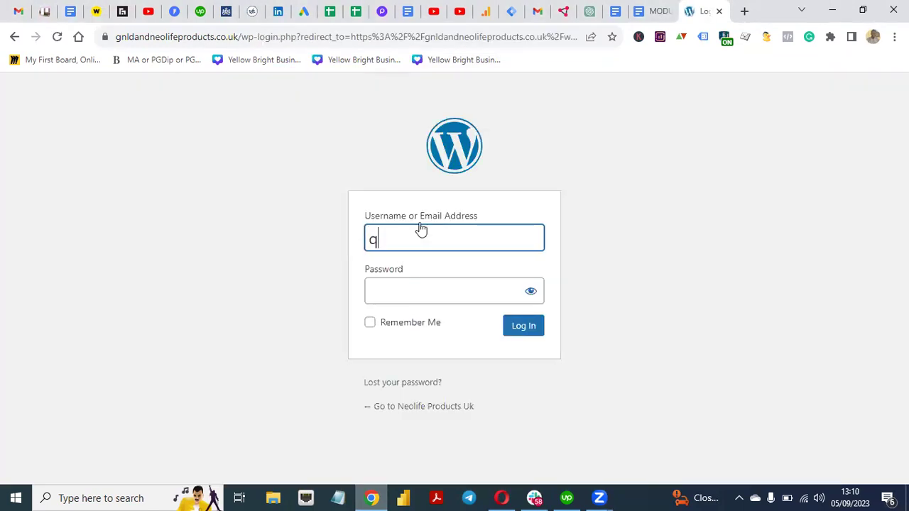
Step: Log in to WordPress with the username admin and the account password, postponing the admin e-mail confirmation
text(in)
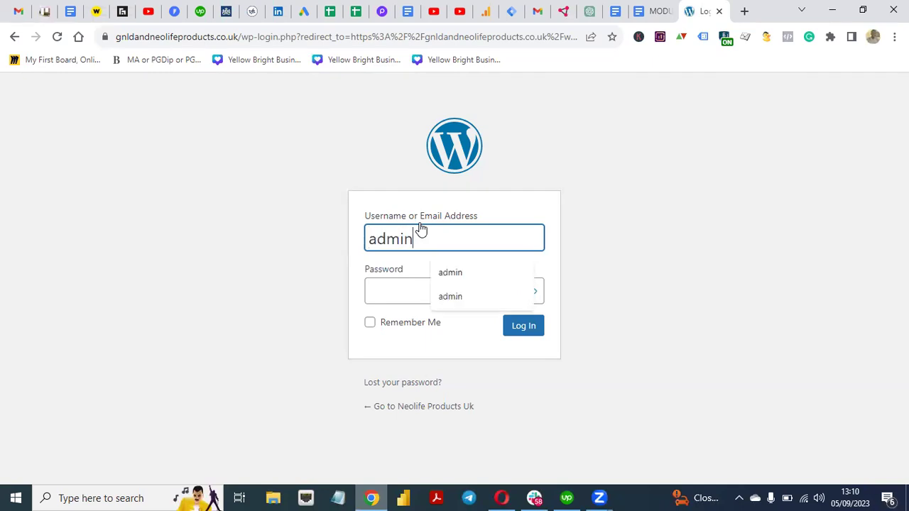
click(398, 293)
text(••••)
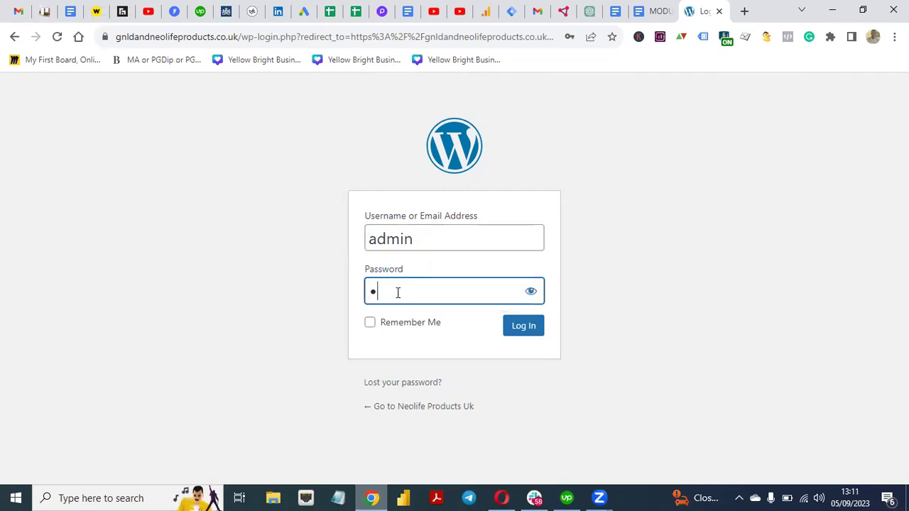
text(••••••••)
click(514, 326)
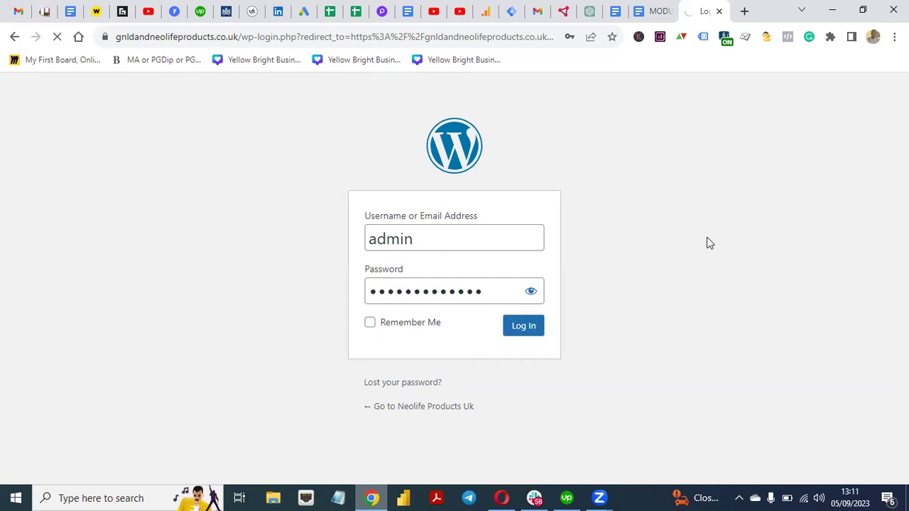
click(268, 356)
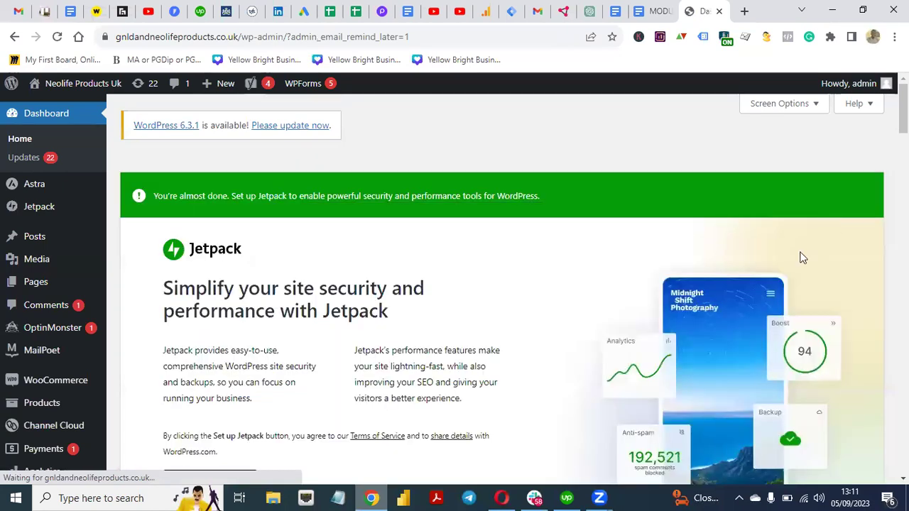
Step: Recheck the tag instructions in Opera, and in Chrome open the Astra theme's header.php in the WordPress Theme File Editor
click(501, 498)
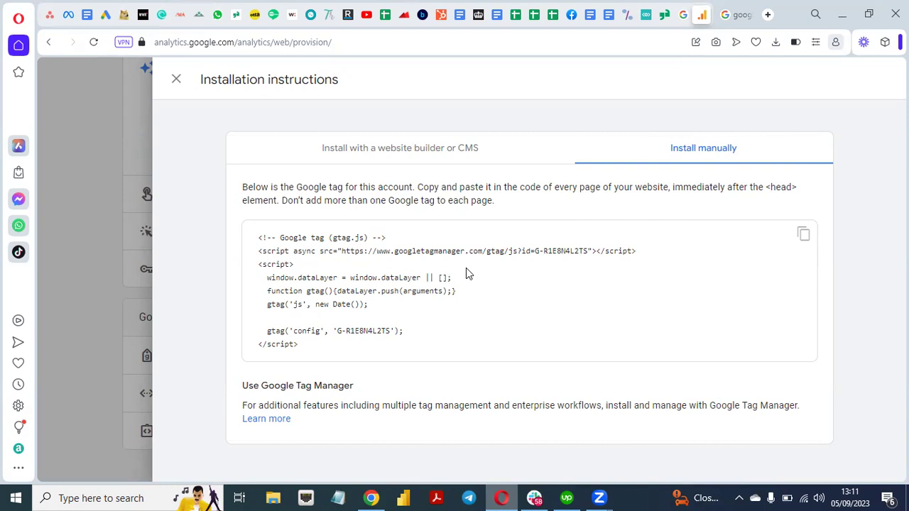
click(372, 498)
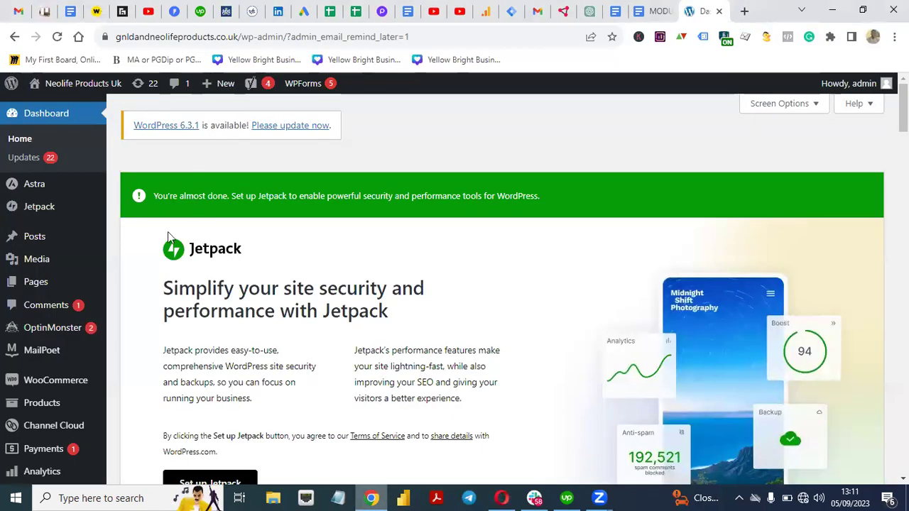
scroll(201, 300, down, 6)
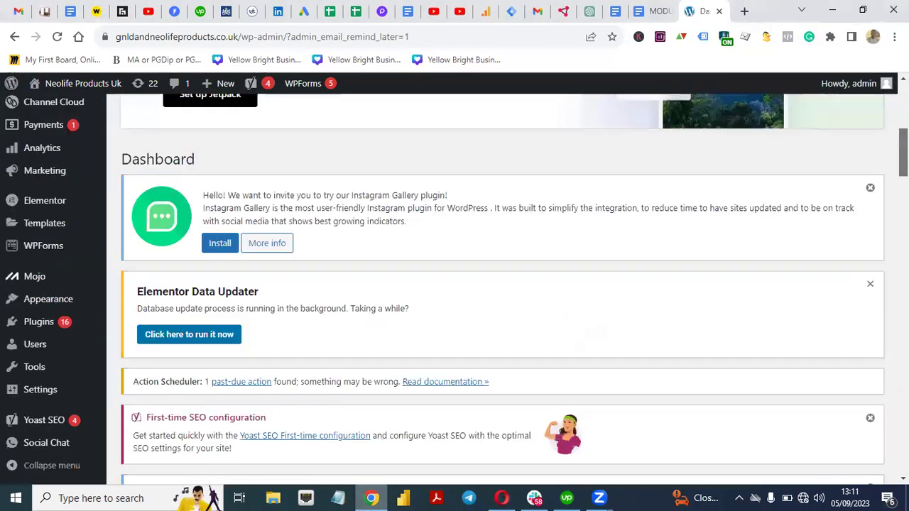
mouse_move(63, 302)
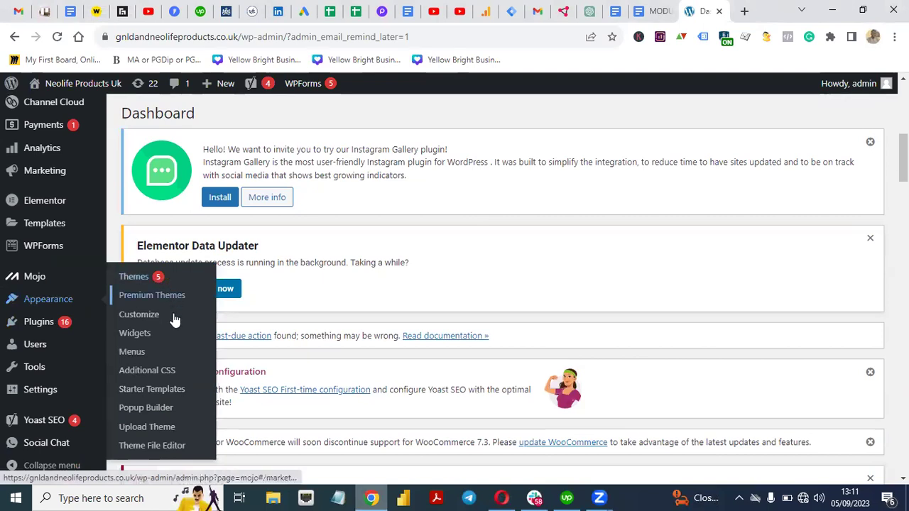
click(155, 446)
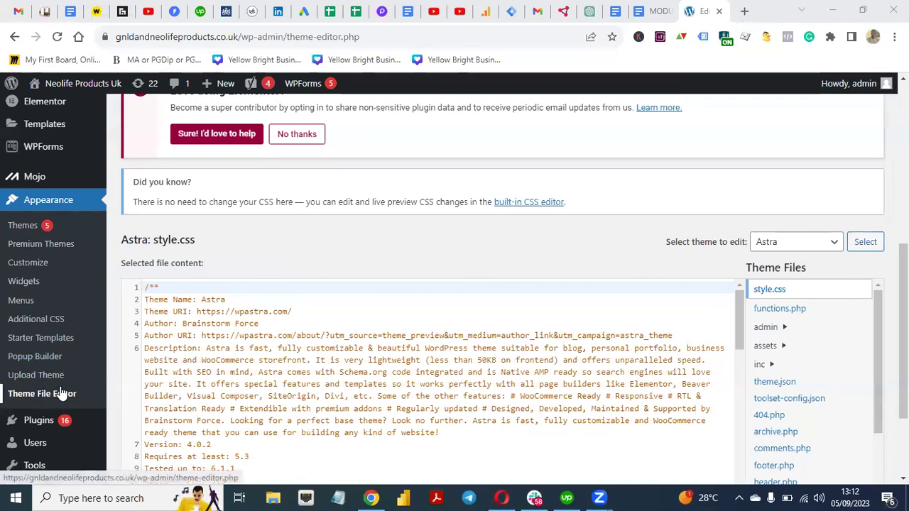
drag(879, 344, 883, 405)
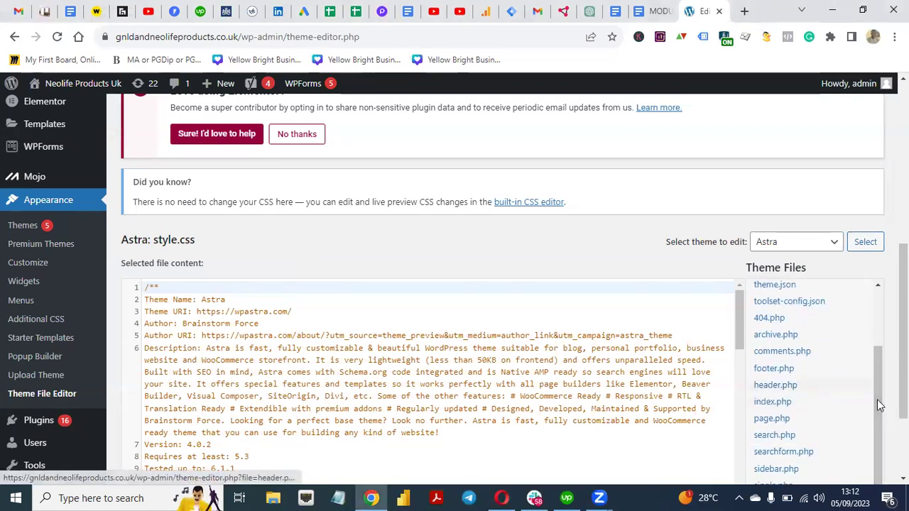
click(776, 385)
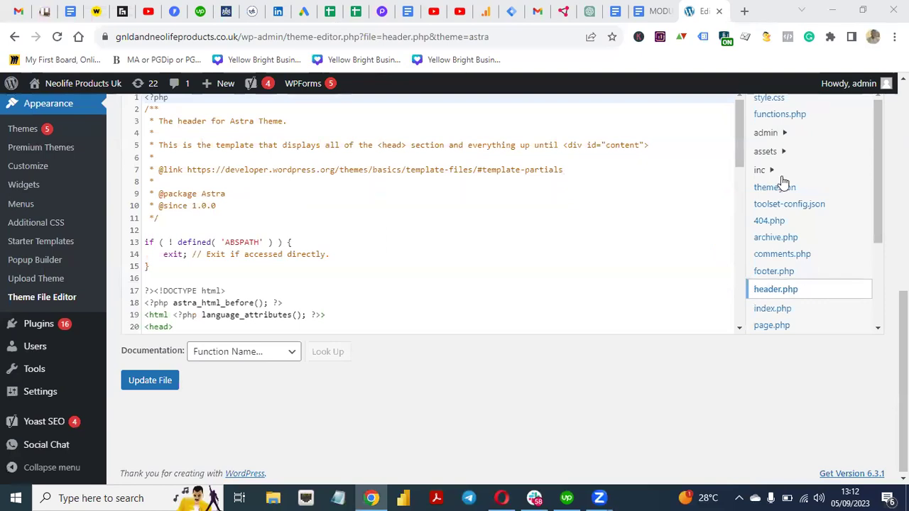
Step: Insert two blank lines in header.php after the astra_head_bottom() line, just before the closing </head> tag
drag(737, 146, 746, 208)
click(306, 232)
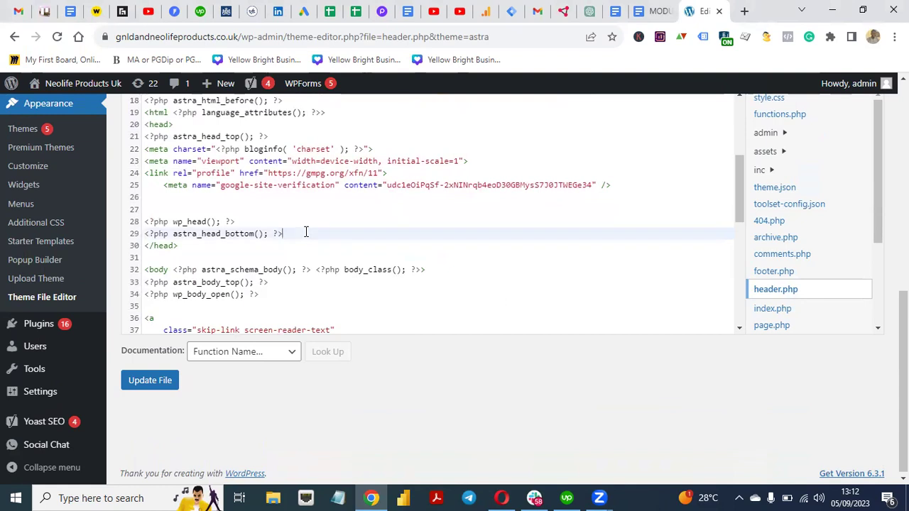
key(Return)
key(Return)
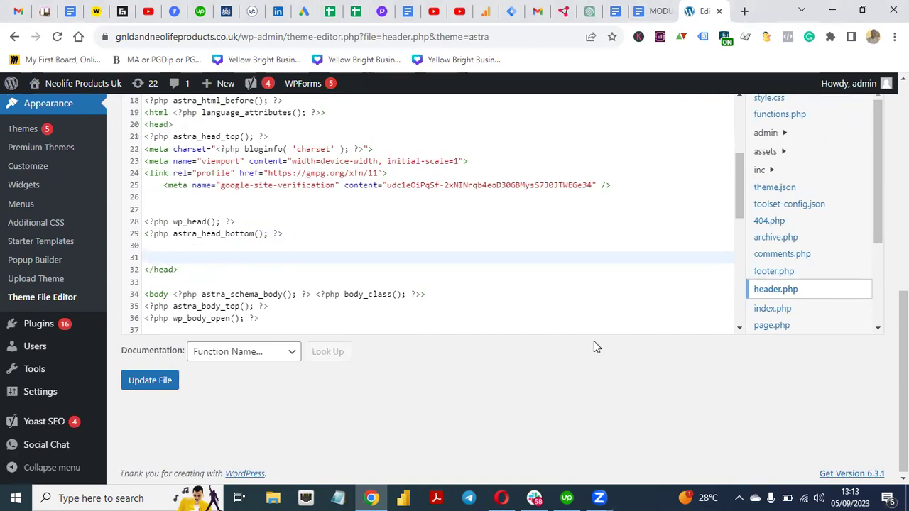
Step: Copy the Google tag code from Analytics in Opera, paste it above </head> in header.php in Chrome and update the file
click(502, 498)
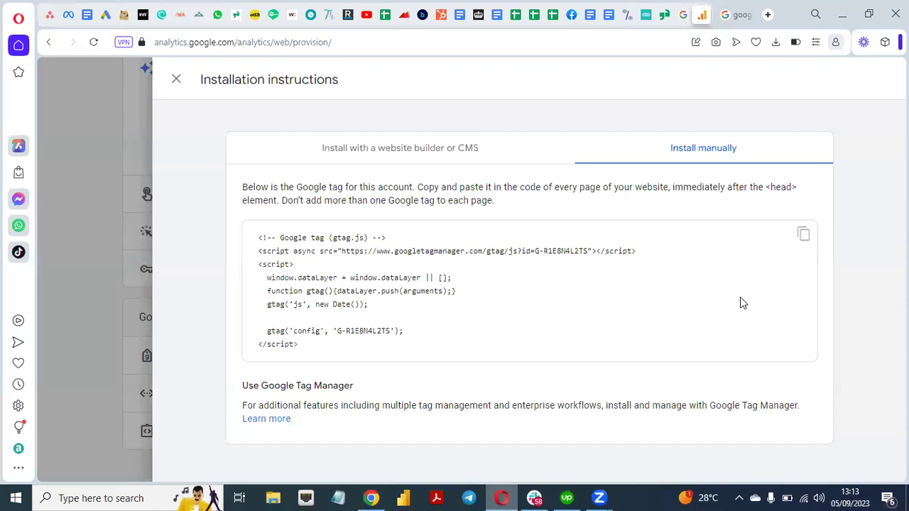
click(804, 236)
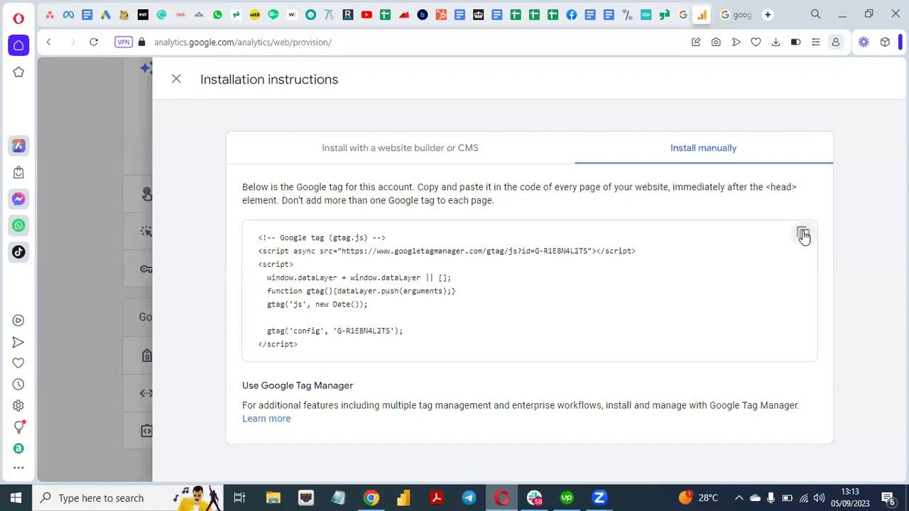
click(370, 498)
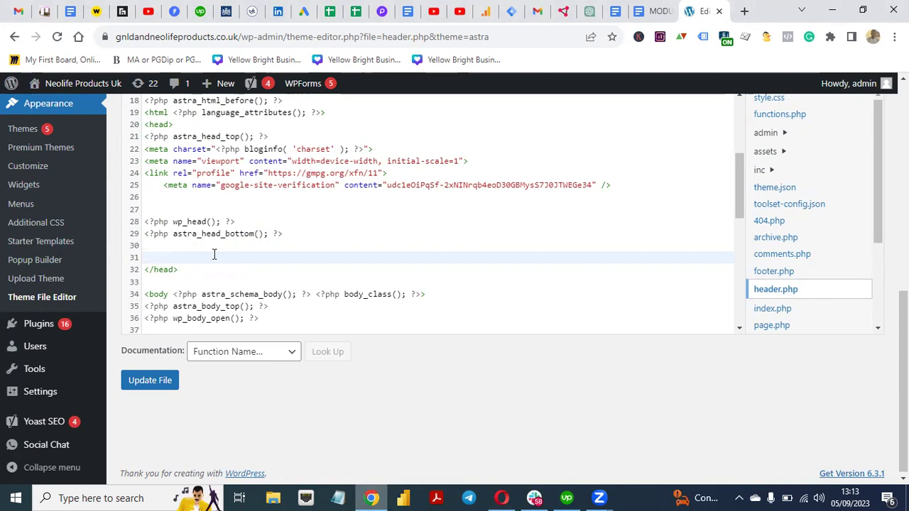
key(ctrl+v)
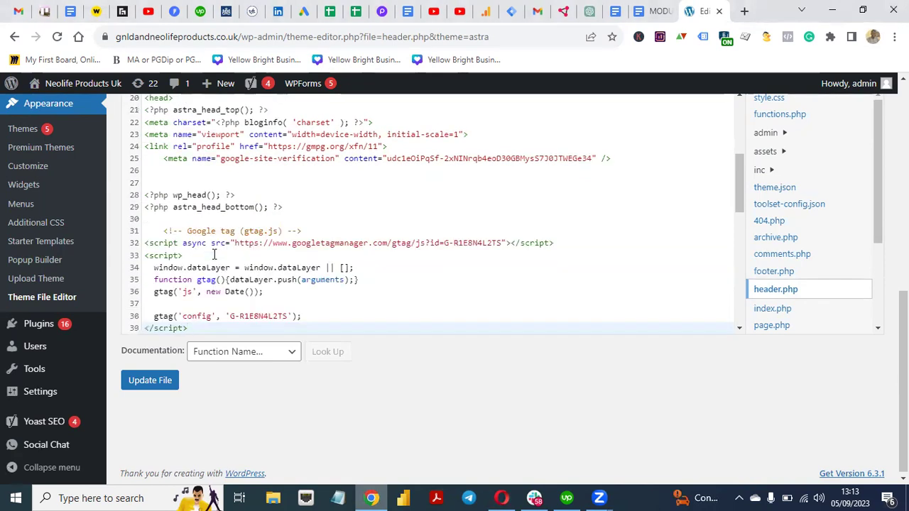
click(147, 384)
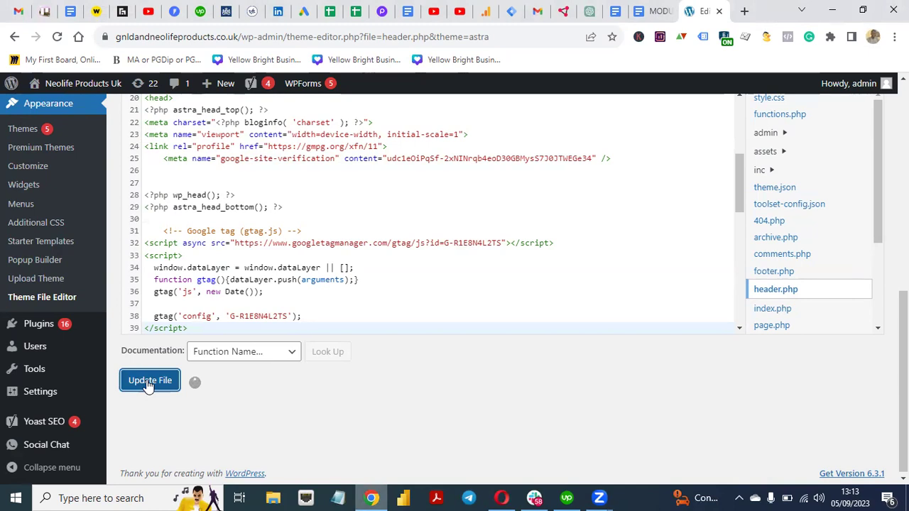
Step: Return to Analytics in Opera, close the installation instructions and web stream details, and go back to the admin overview
click(502, 498)
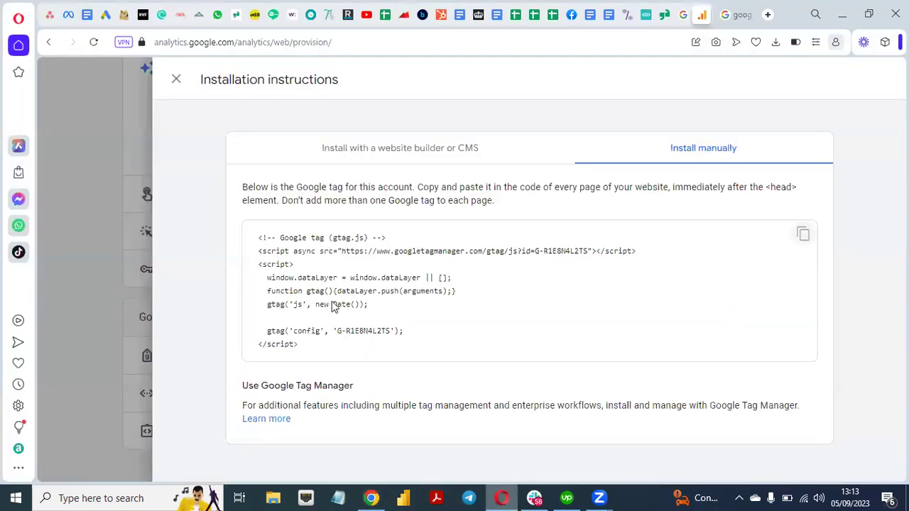
click(177, 79)
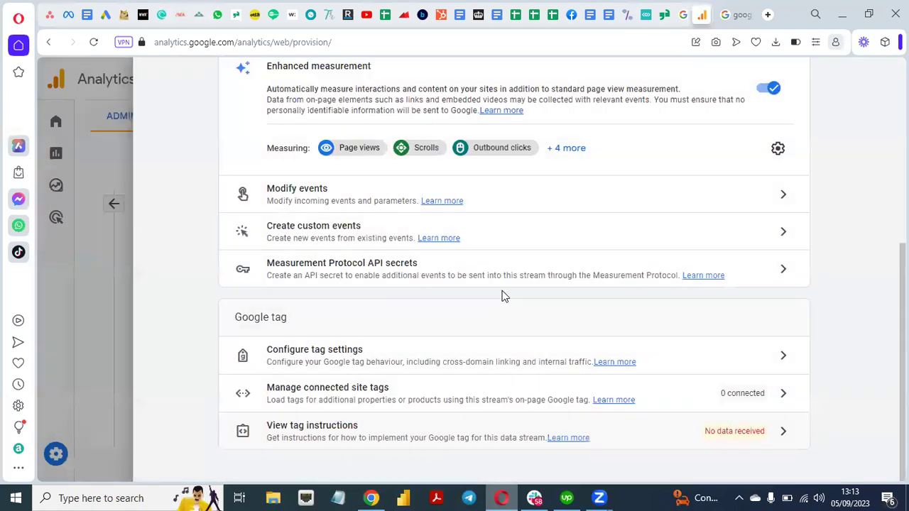
scroll(202, 106, up, 5)
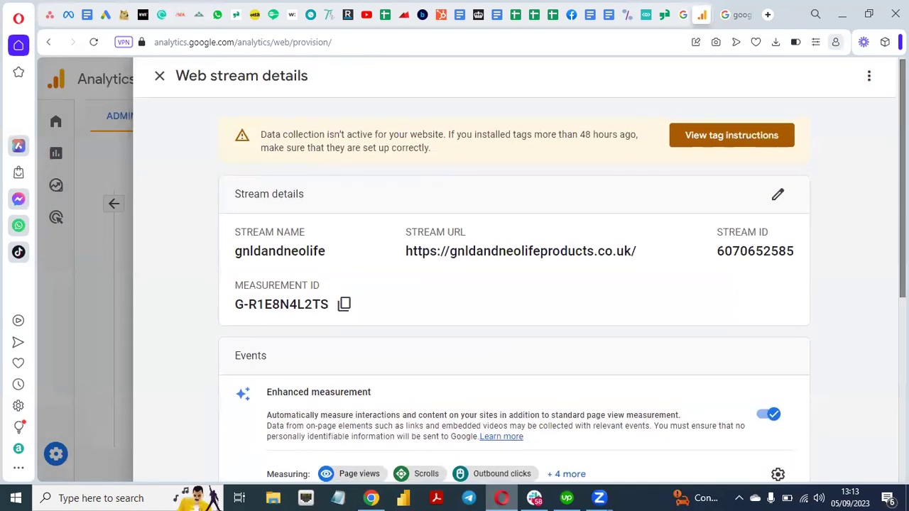
click(160, 76)
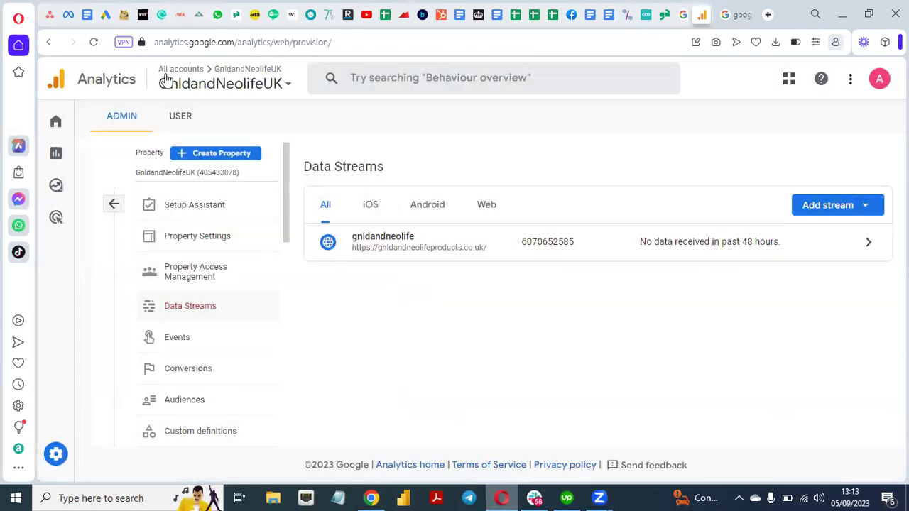
click(113, 206)
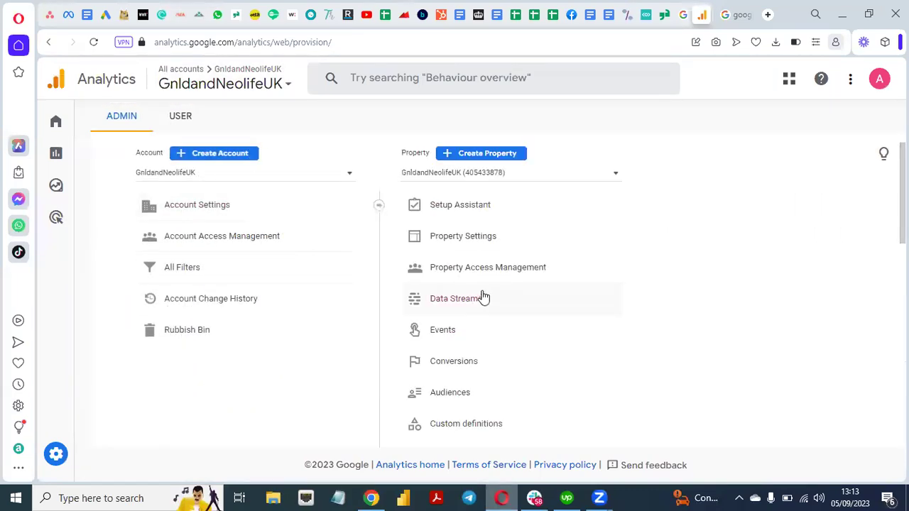
Step: Visit the Neolife site from WordPress in Chrome, check its tags with Tag Assistant Legacy and return to Analytics in Opera
click(371, 498)
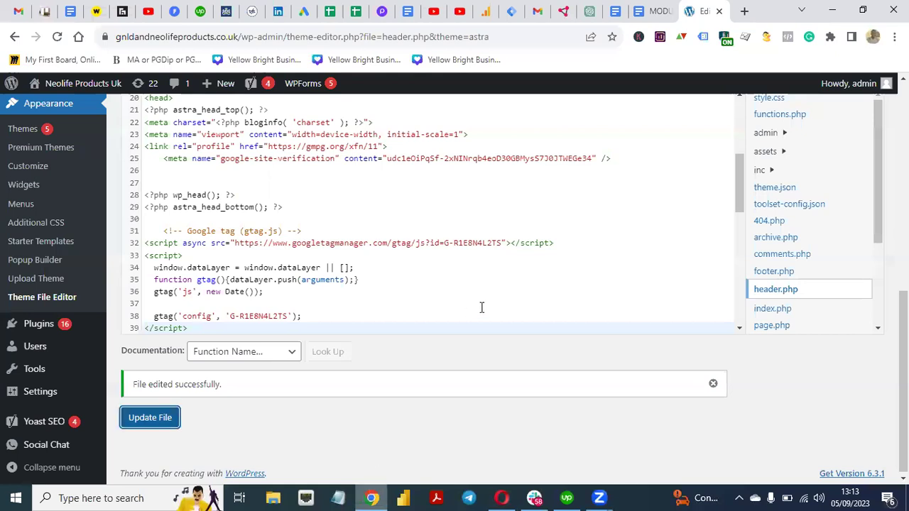
drag(744, 183, 740, 125)
mouse_move(59, 89)
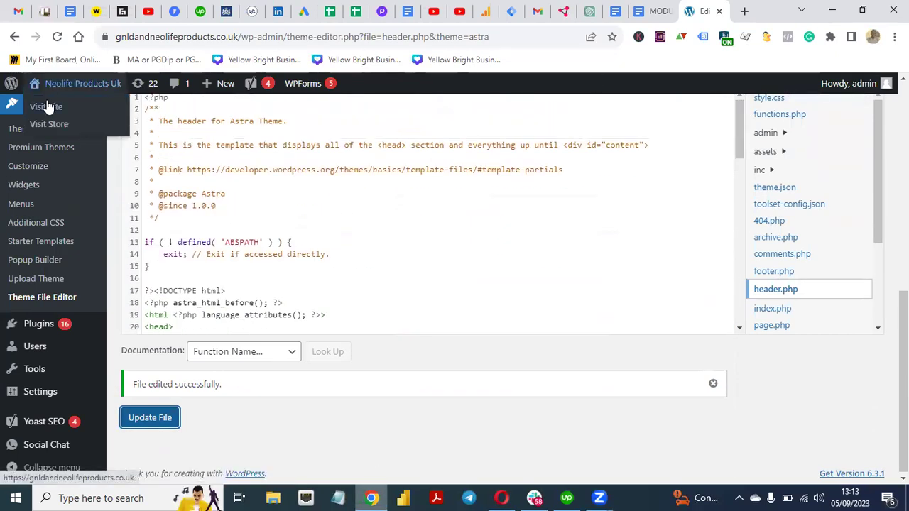
click(46, 106)
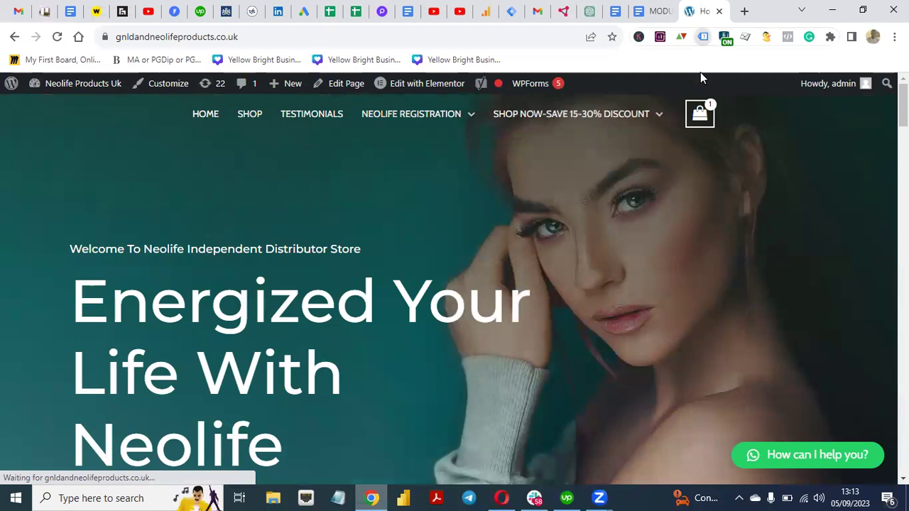
click(704, 36)
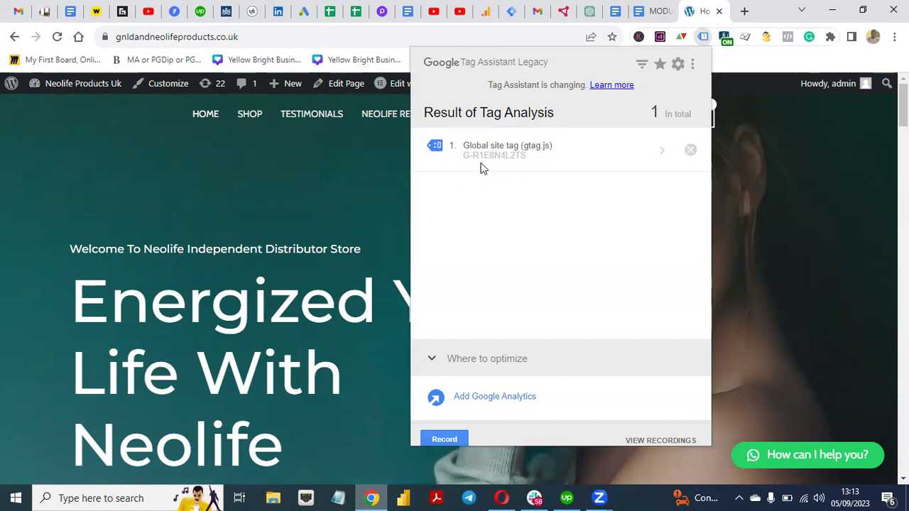
click(501, 498)
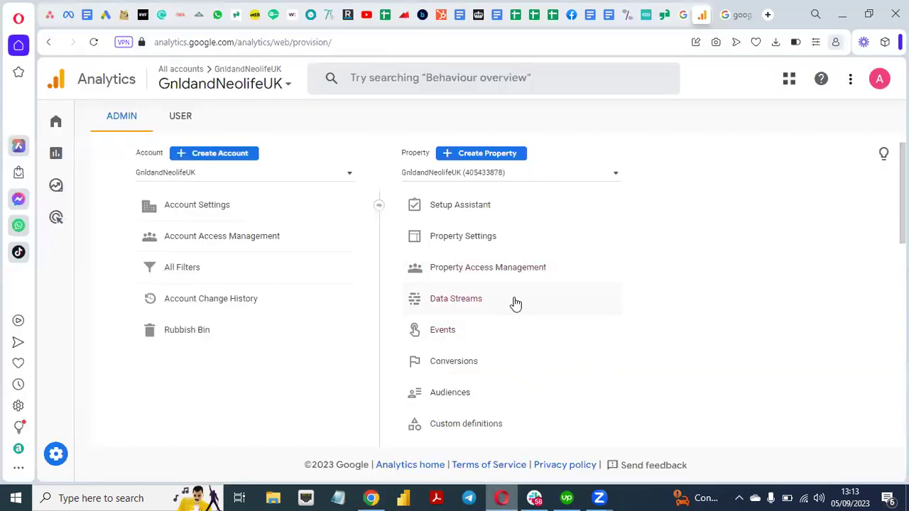
Step: Open the gnldandneolife web stream details, highlight its measurement ID and compare it with the tag ID in Tag Assistant Legacy in Chrome
click(514, 304)
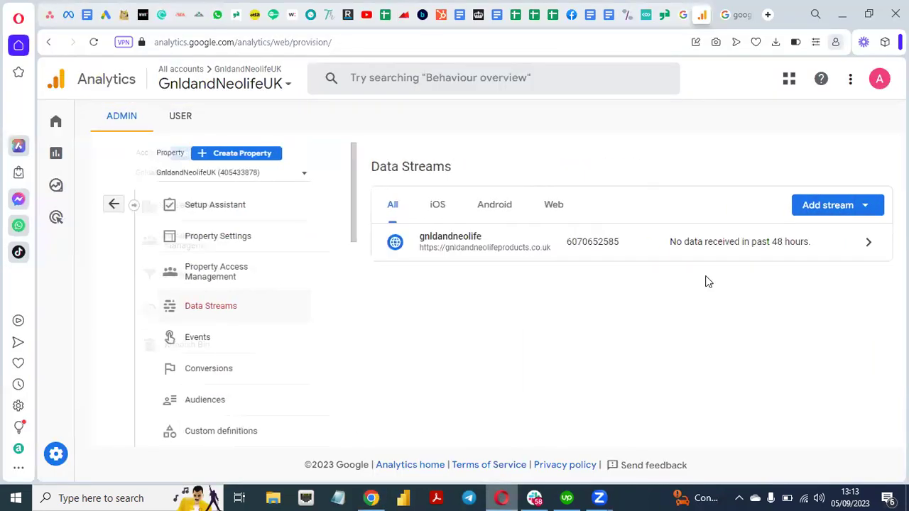
click(788, 245)
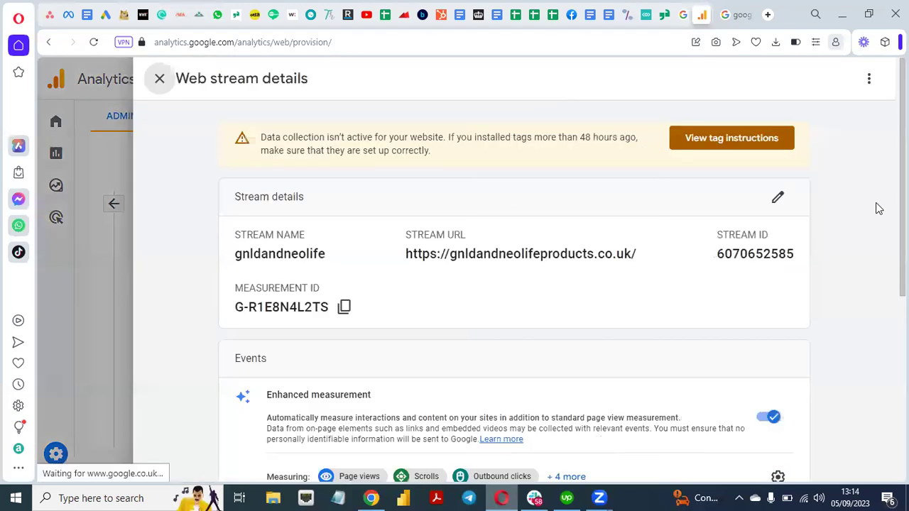
scroll(514, 284, down, 5)
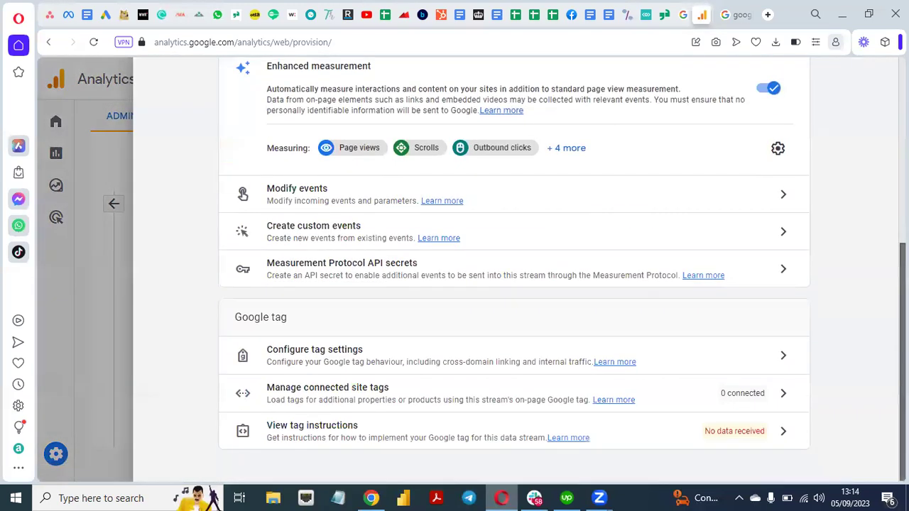
scroll(515, 284, up, 2)
drag(231, 114, 328, 120)
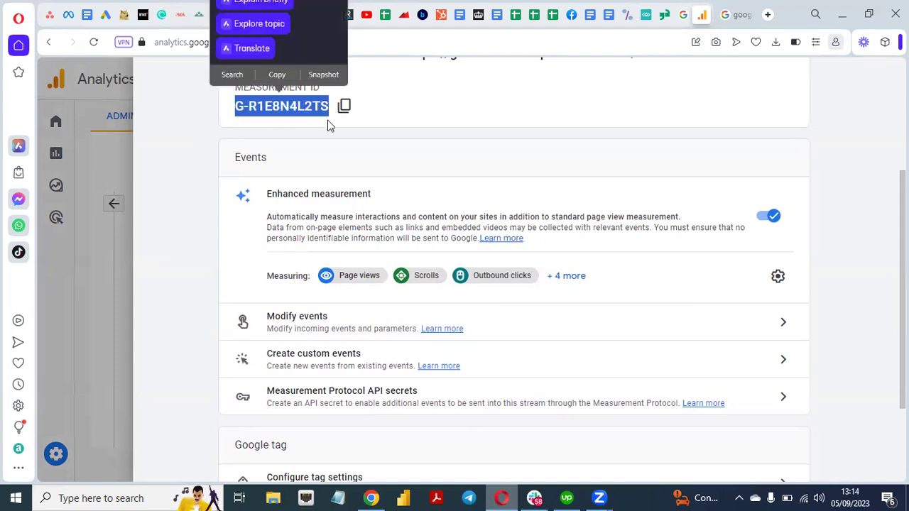
click(375, 498)
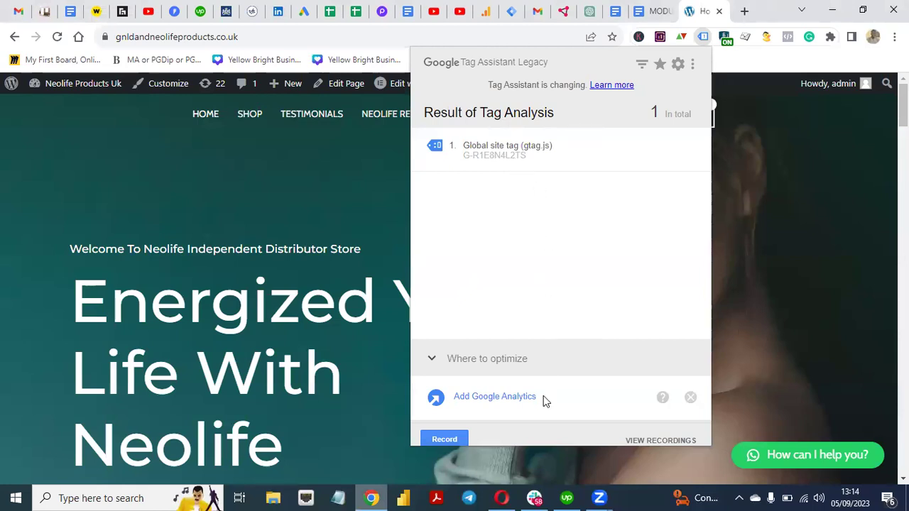
Step: Return to Analytics in Opera, view the stream's manual installation tag code and compare its ID with Tag Assistant Legacy in Chrome
click(502, 498)
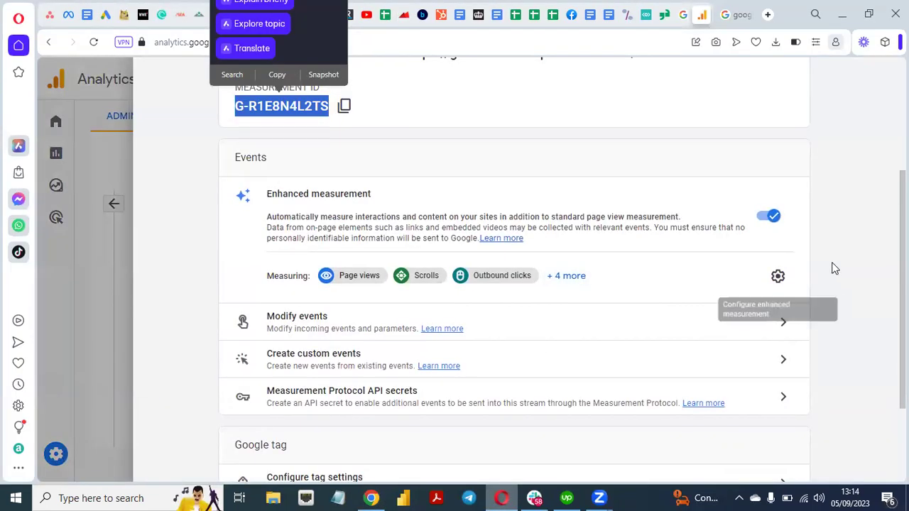
scroll(871, 261, down, 2)
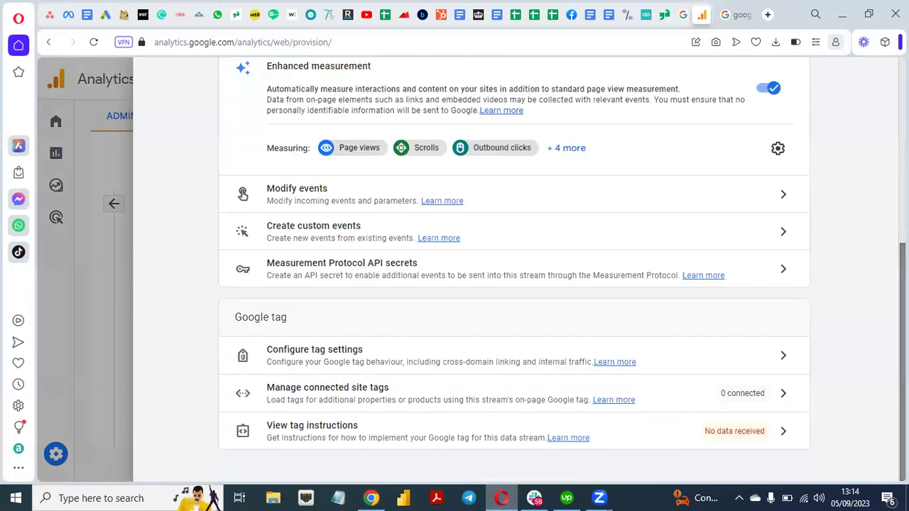
click(709, 433)
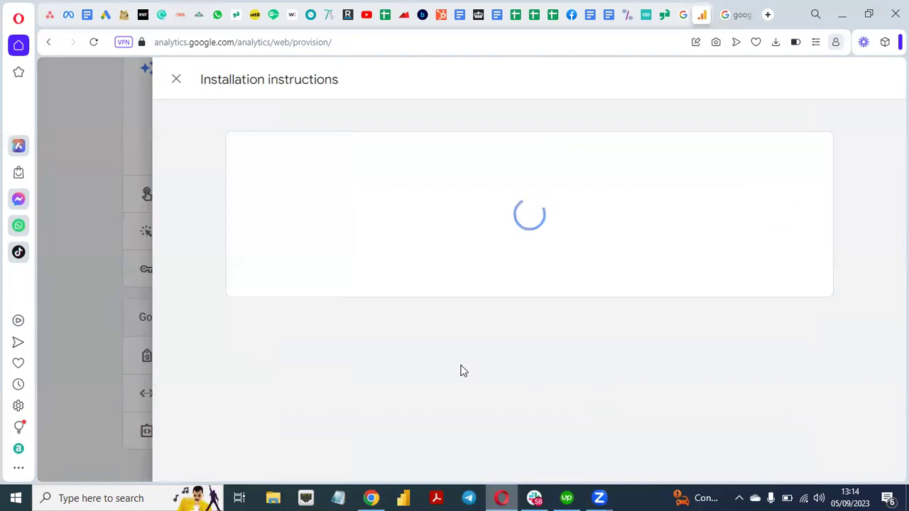
click(675, 154)
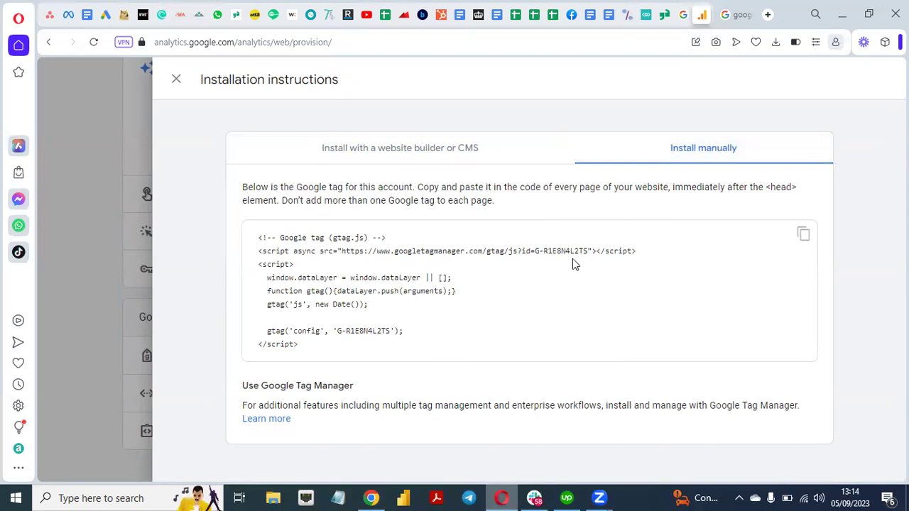
click(371, 498)
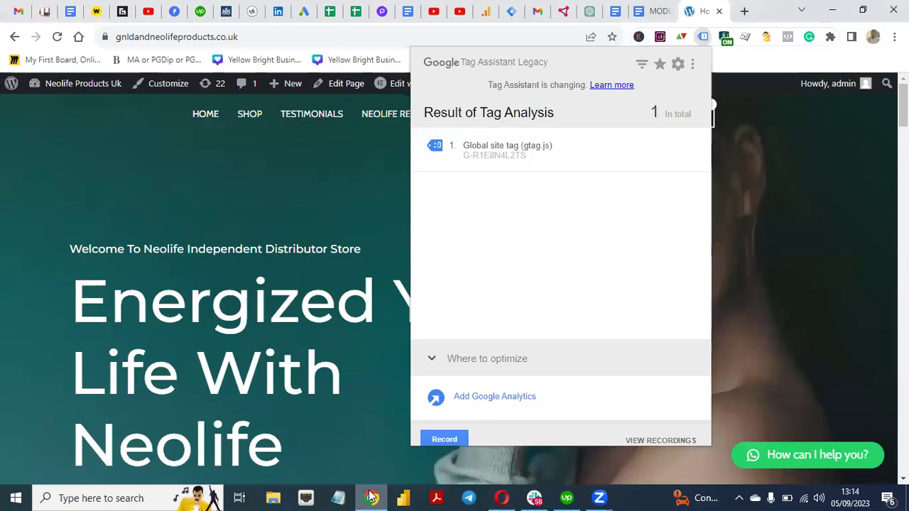